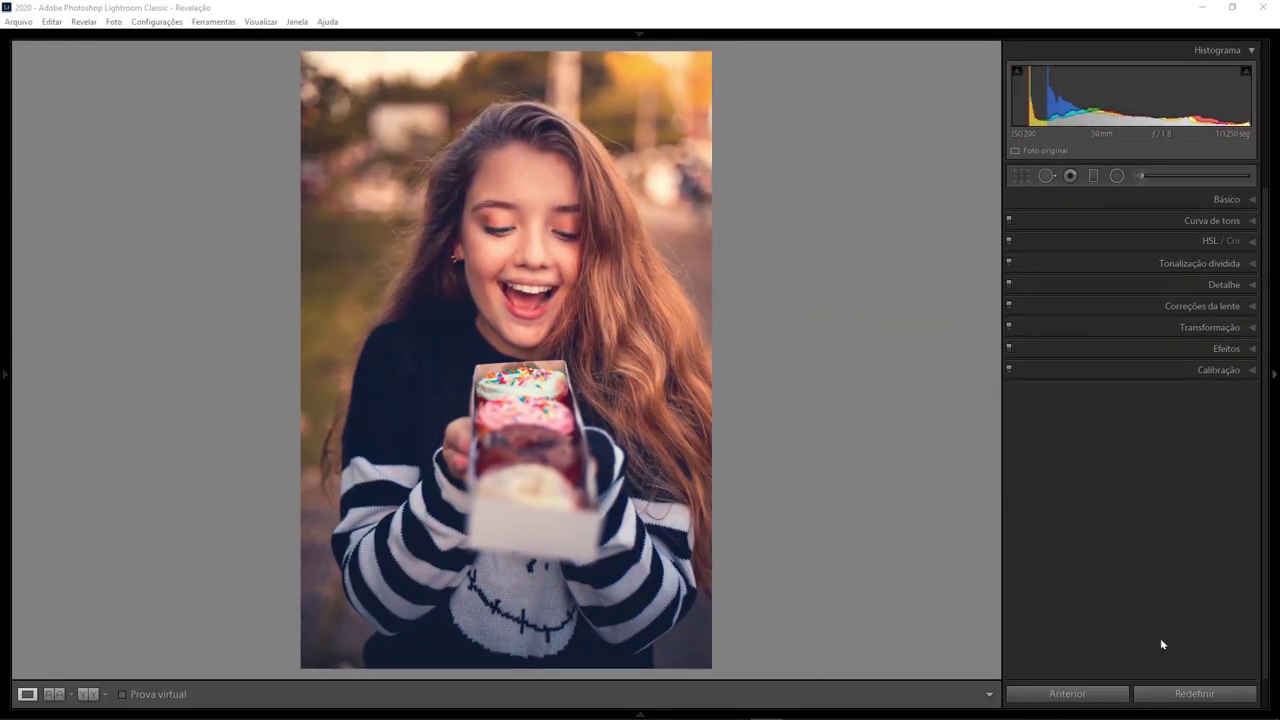
# Reset all develop settings so the portrait returns to its darker, unedited original.
pyautogui.click(1172, 692)
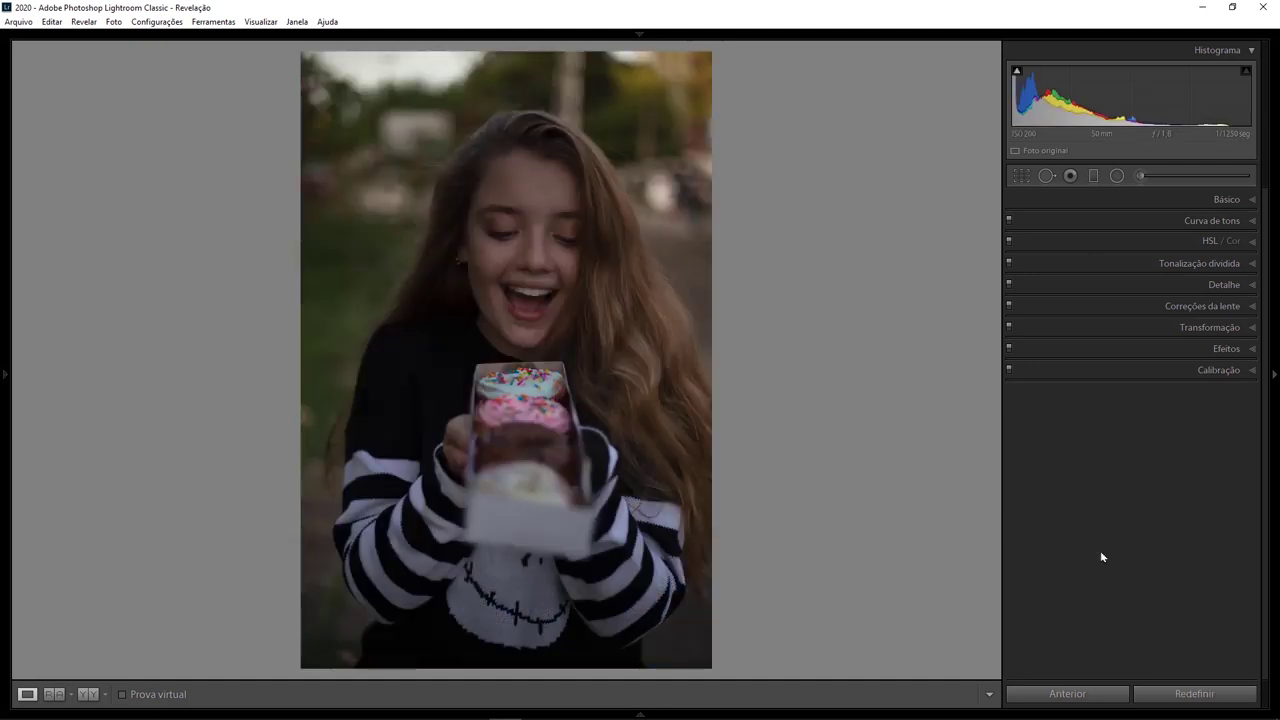
pyautogui.hotkey('ctrl', 'z')
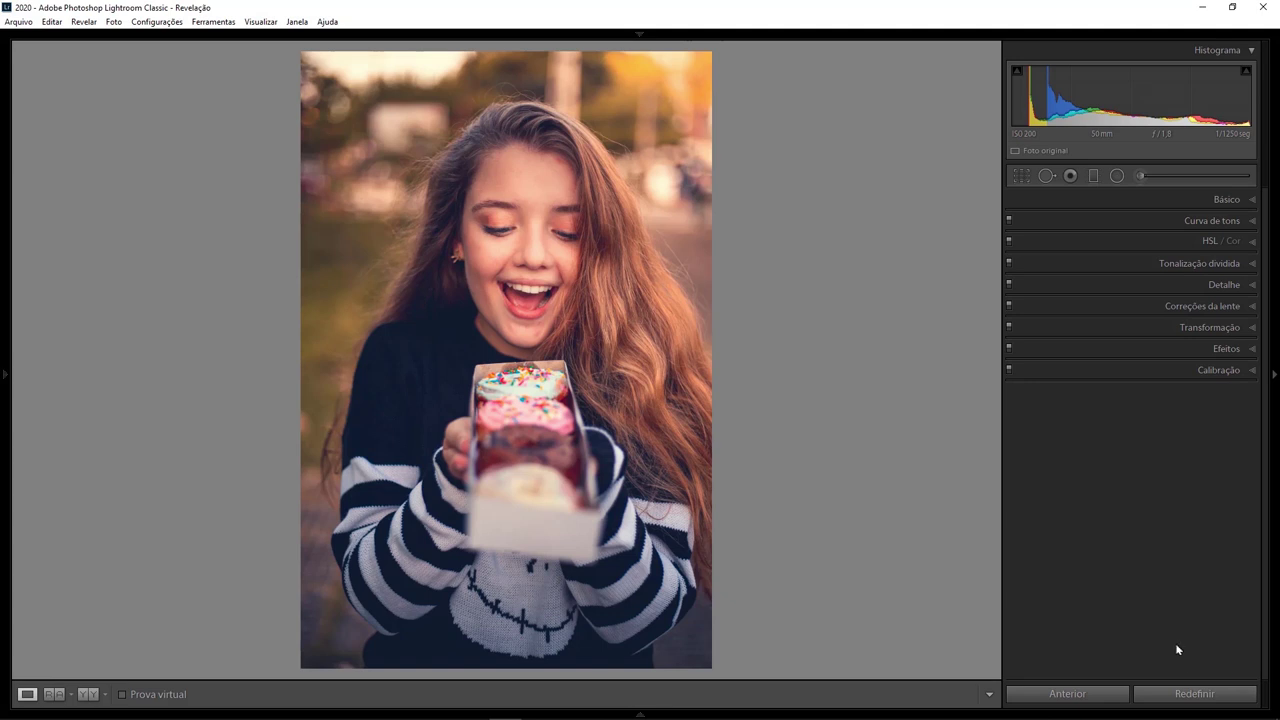
pyautogui.click(1188, 696)
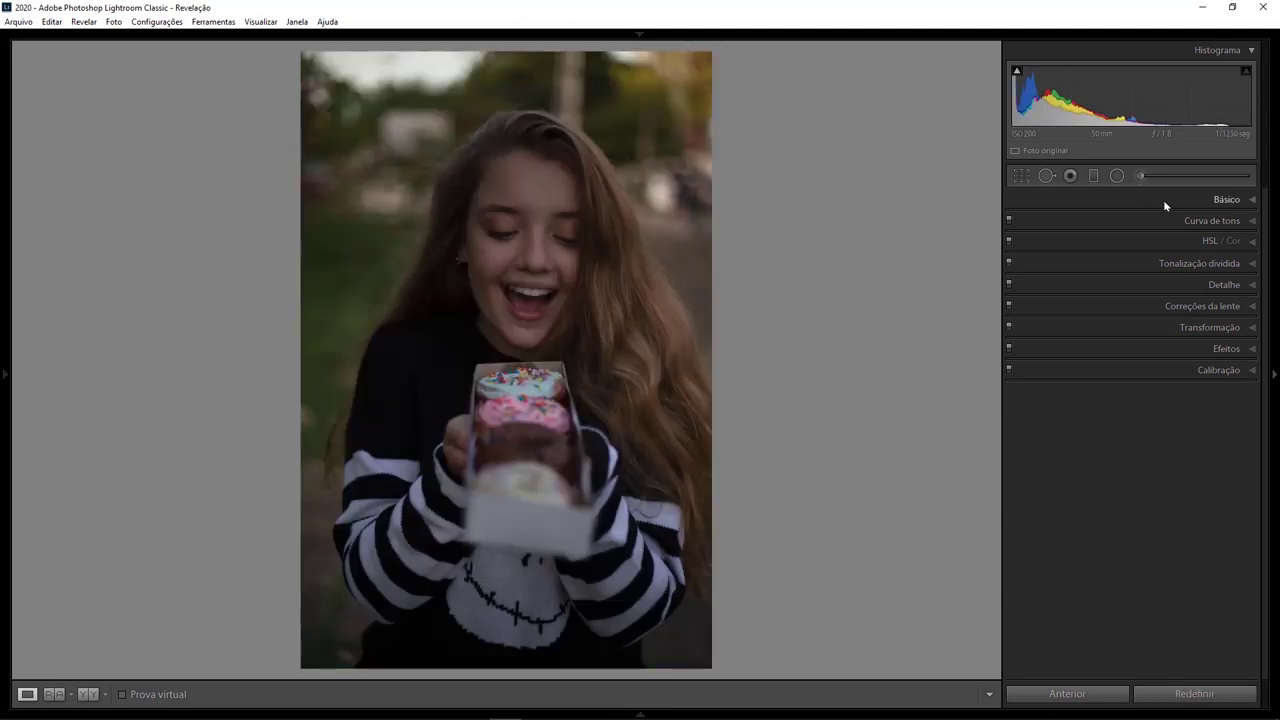
# Raise exposure to +1.16 and slightly straighten the photo's angle.
pyautogui.click(1012, 201)
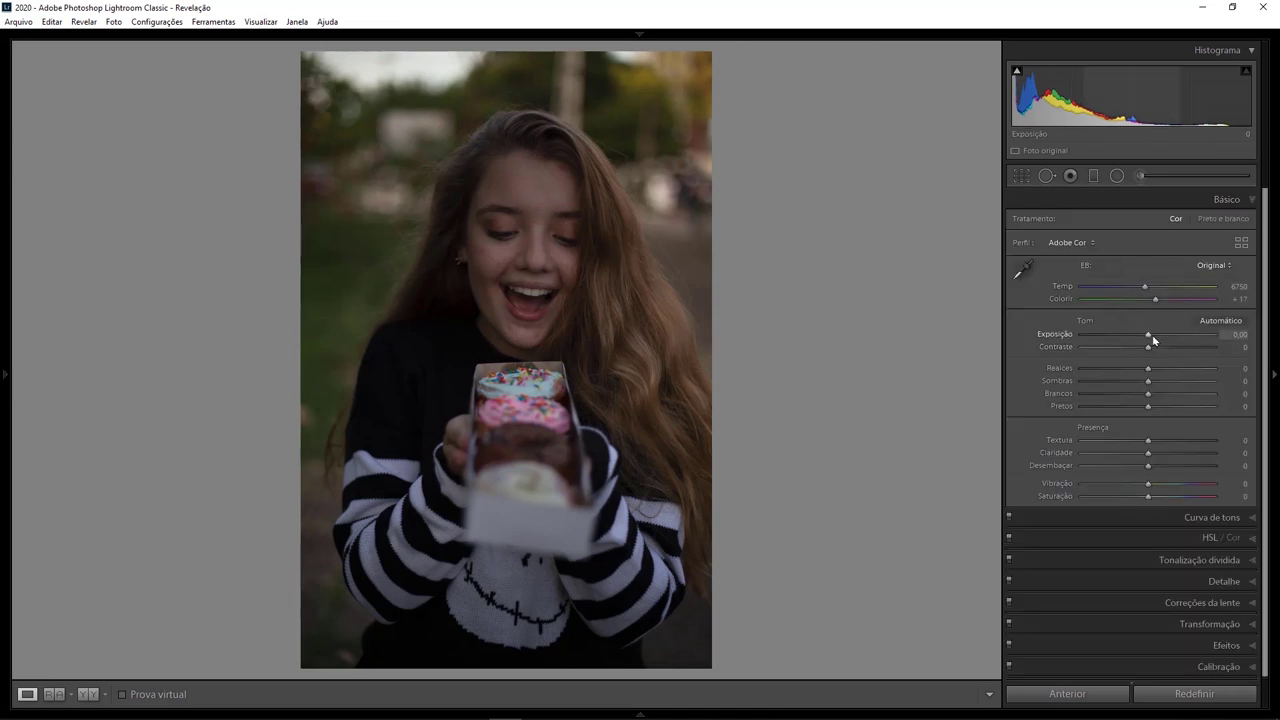
pyautogui.moveTo(1148, 335); pyautogui.dragTo(1163, 335)
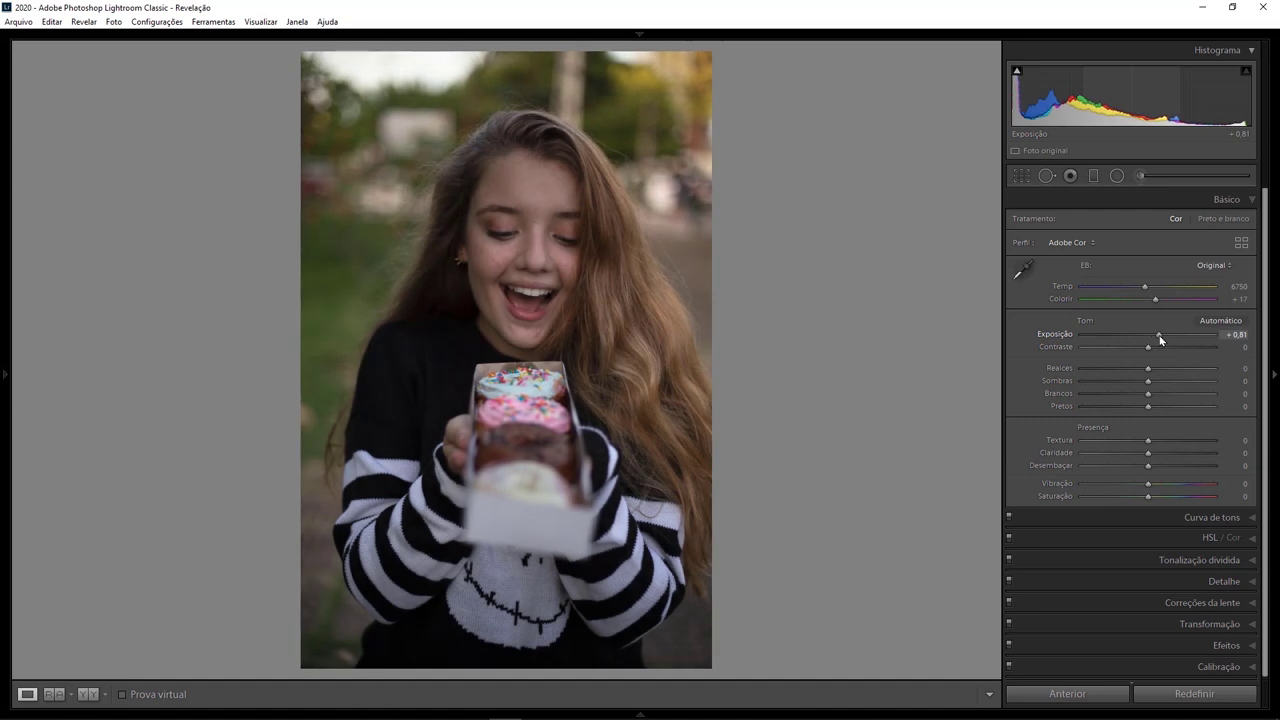
pyautogui.click(1021, 176)
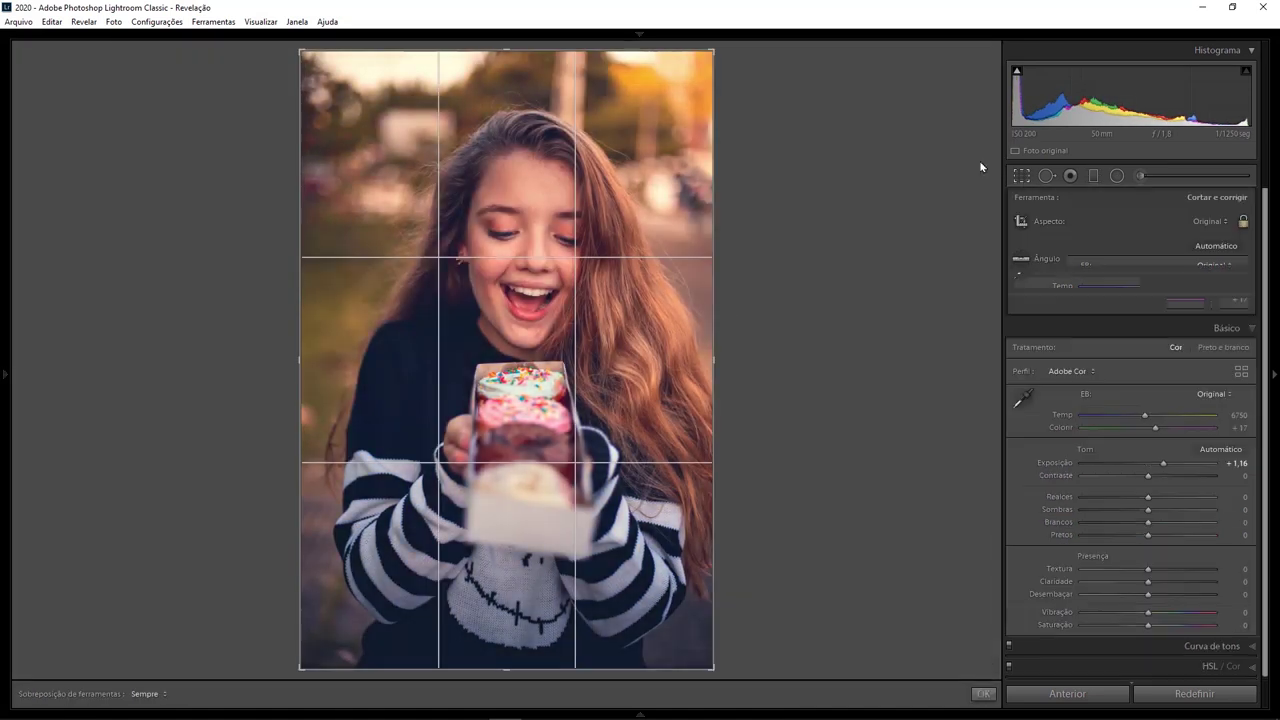
pyautogui.moveTo(757, 78); pyautogui.dragTo(749, 72)
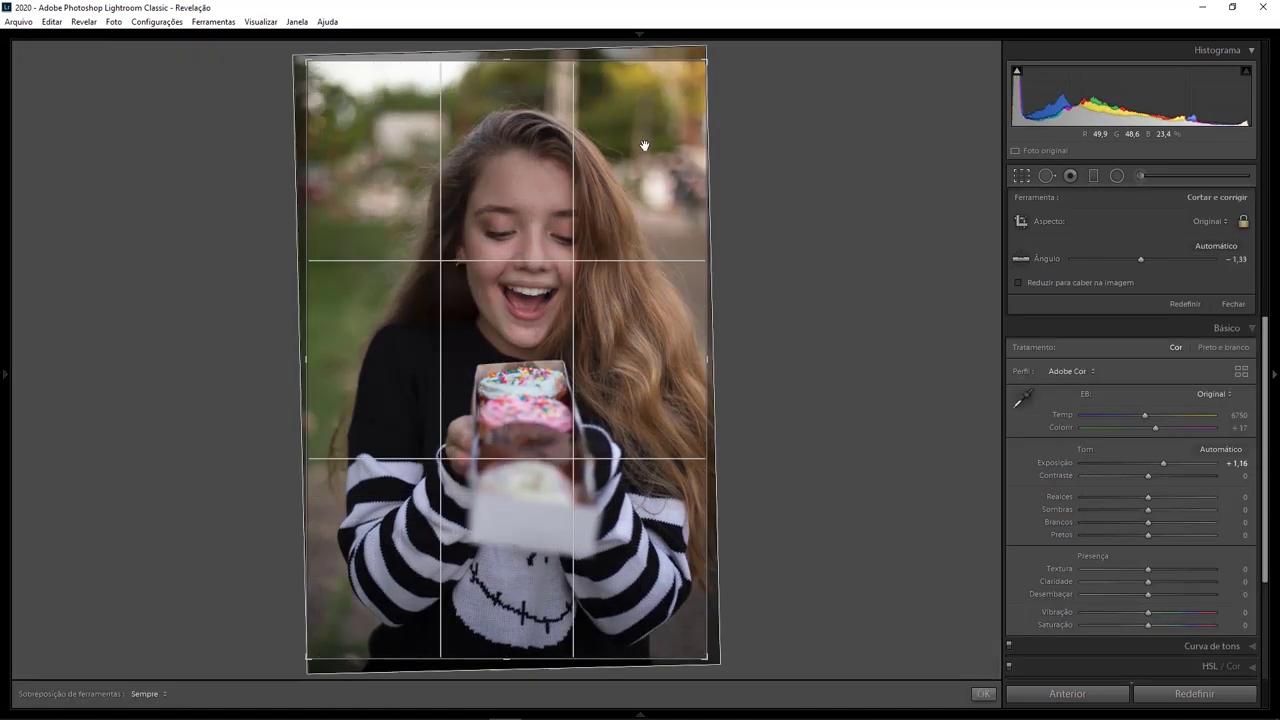
pyautogui.press('Return')
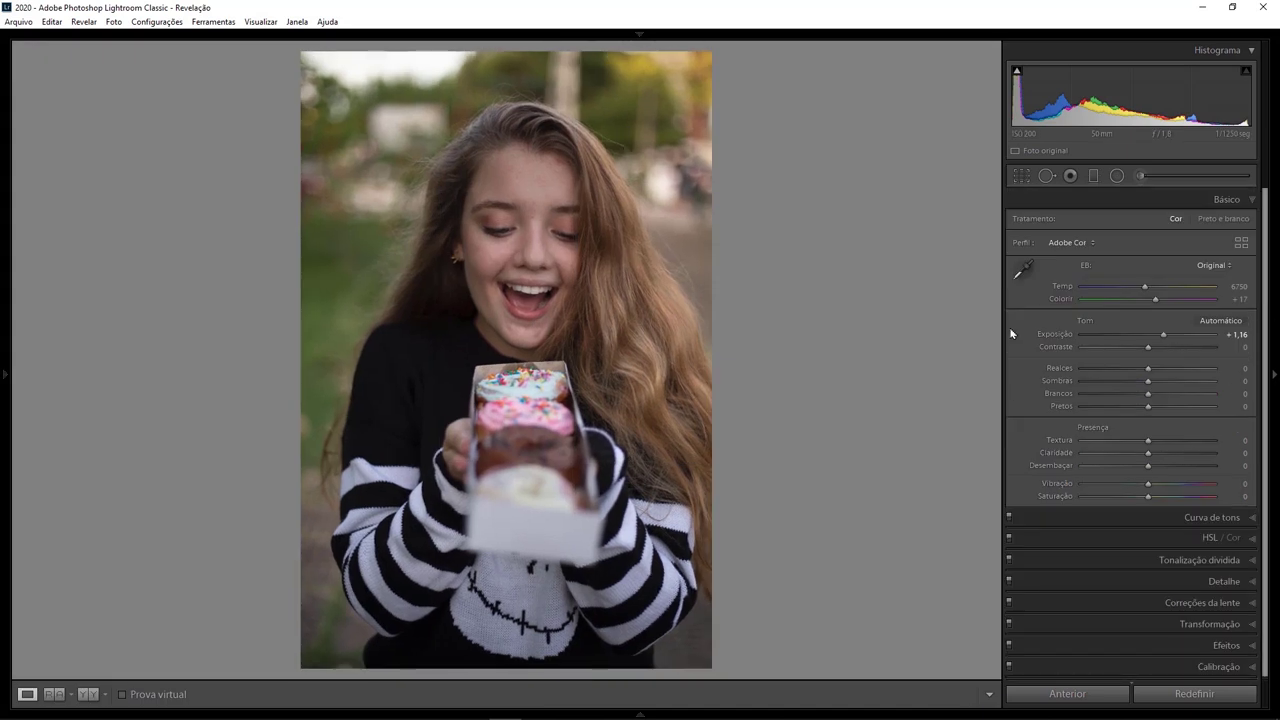
# Set highlights −24, shadows +63, whites +29, blacks −30, texture +10, vibrance and saturation +18.
pyautogui.moveTo(1148, 368)
pyautogui.mouseDown()
pyautogui.moveTo(1121, 369)
pyautogui.moveTo(1188, 381)
pyautogui.mouseUp()
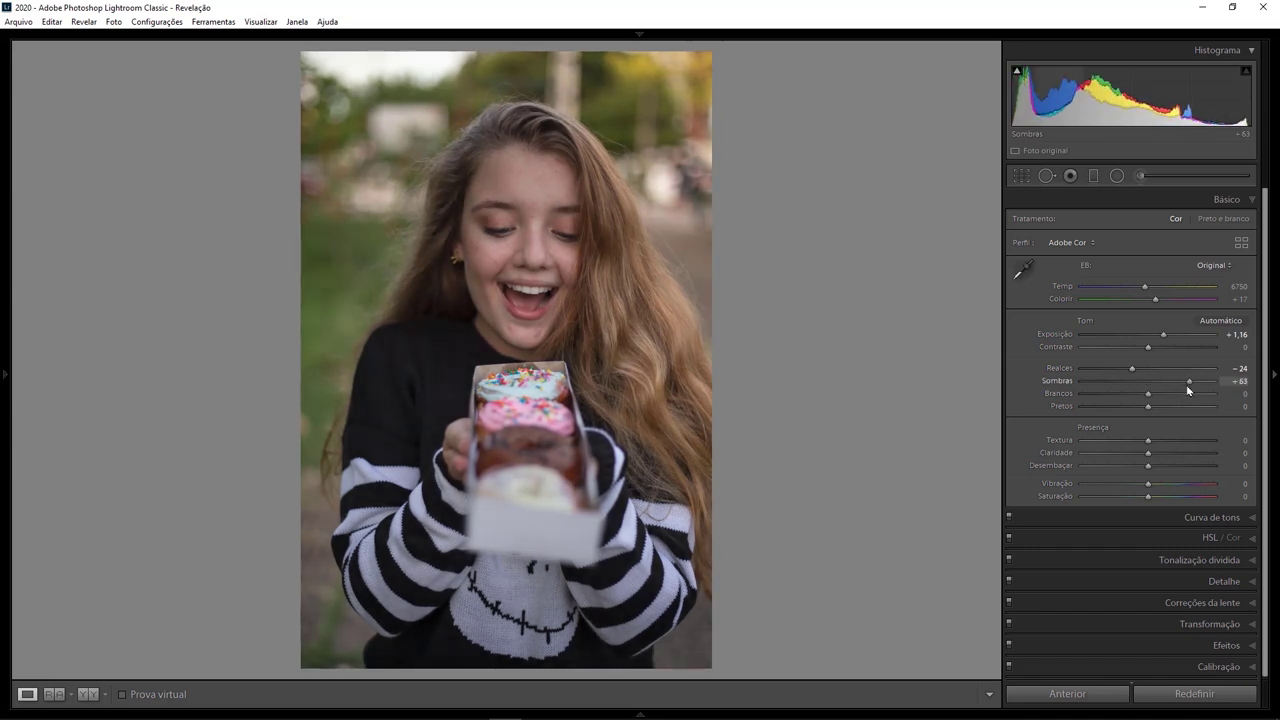
pyautogui.moveTo(1148, 393)
pyautogui.mouseDown()
pyautogui.moveTo(1168, 400)
pyautogui.moveTo(1120, 408)
pyautogui.moveTo(1156, 441)
pyautogui.mouseUp()
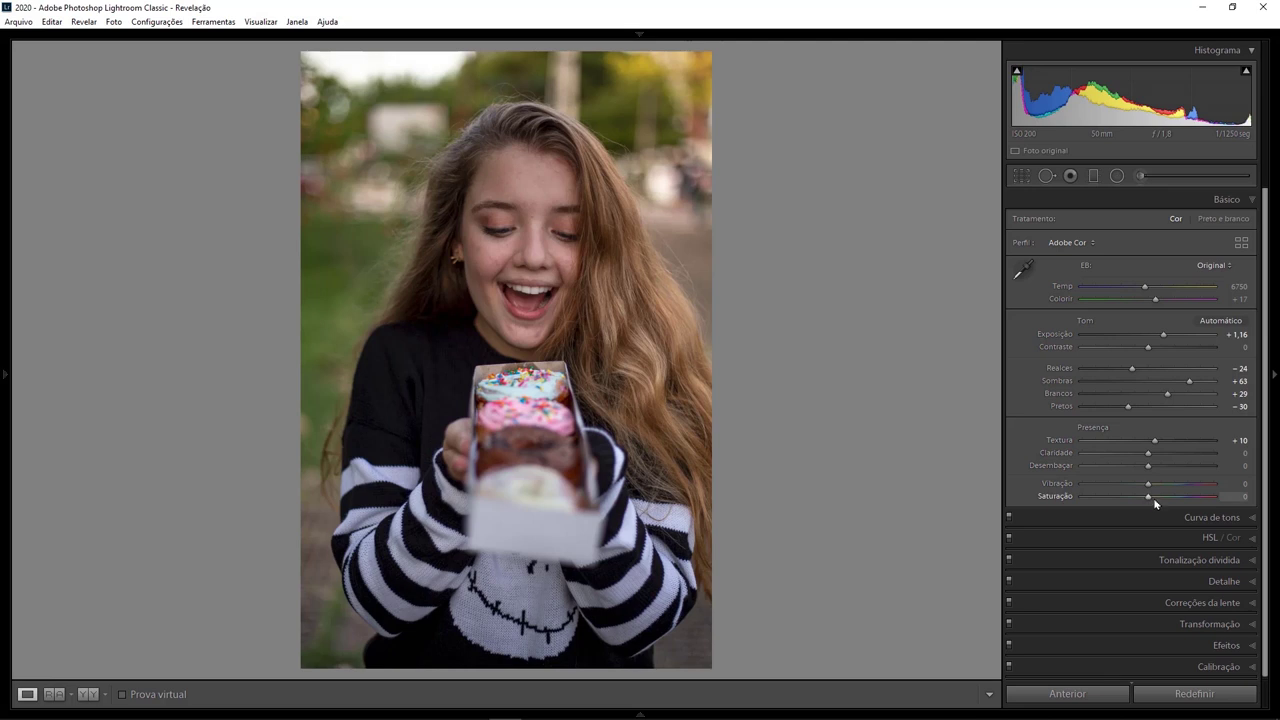
pyautogui.moveTo(1150, 489); pyautogui.dragTo(1156, 490)
pyautogui.moveTo(1149, 502); pyautogui.dragTo(1155, 502)
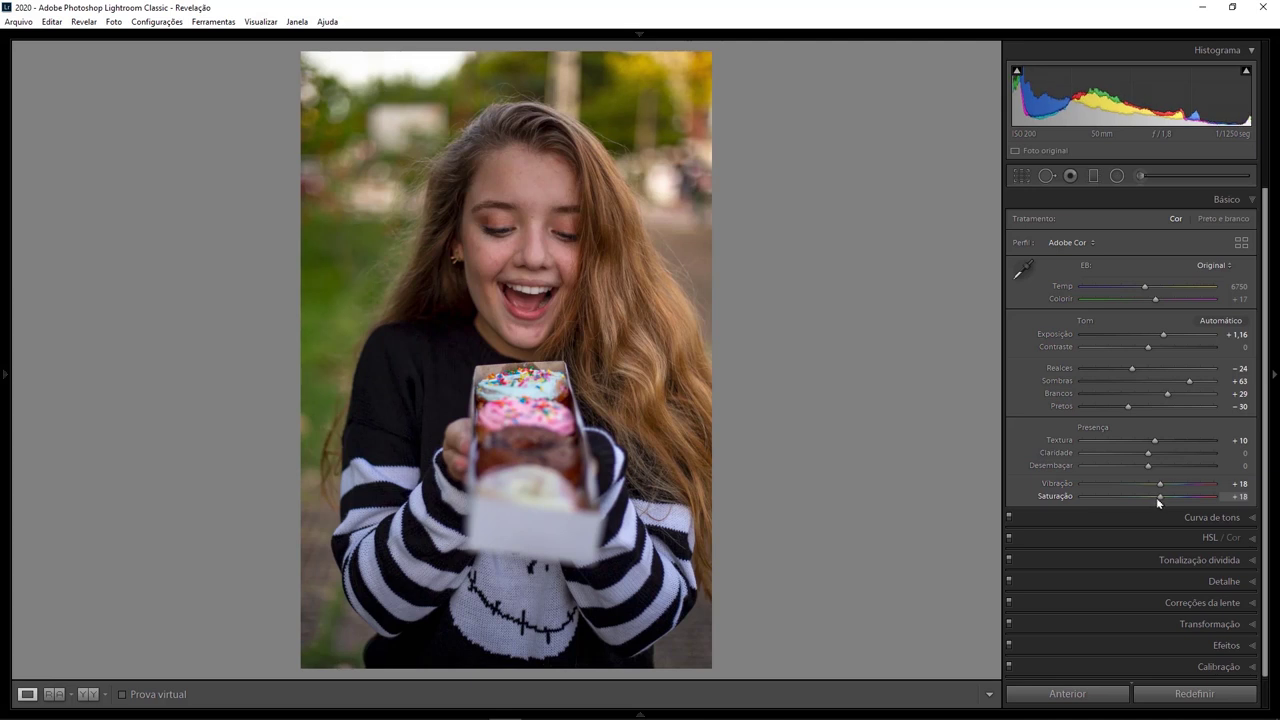
pyautogui.click(1252, 521)
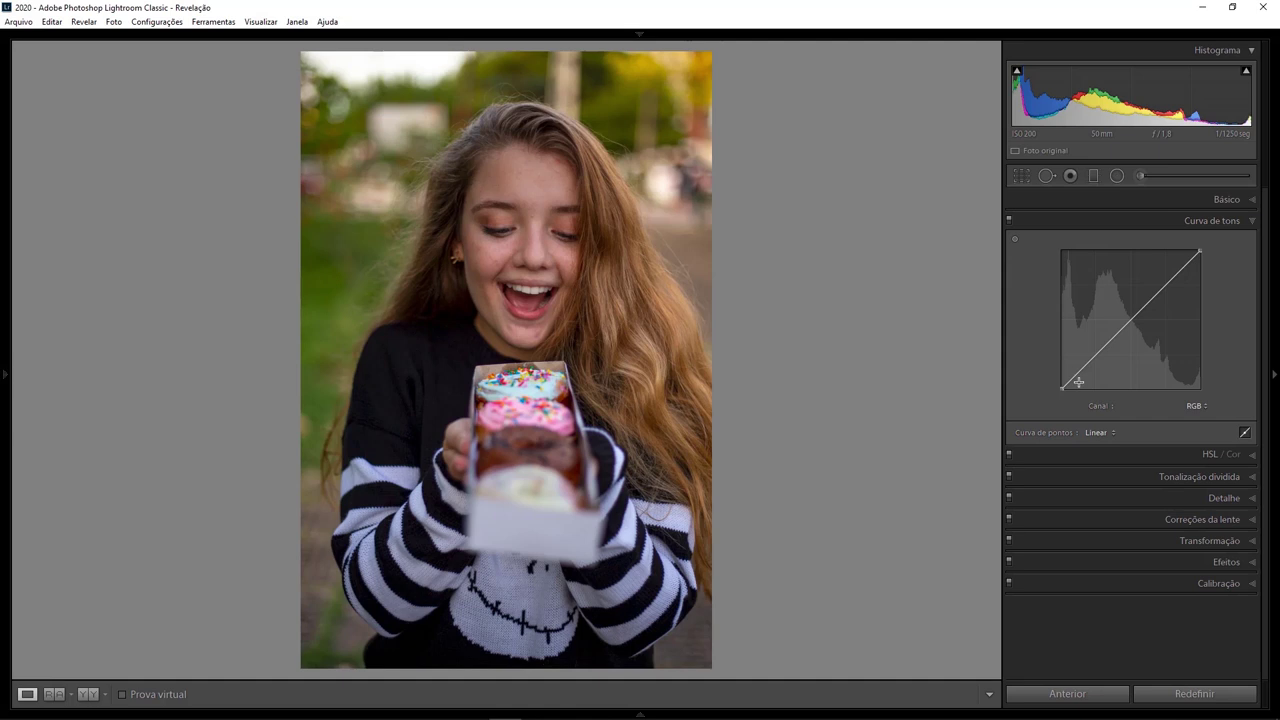
# Lift the RGB curve's black point and add shadow and midtone points to brighten midtones.
pyautogui.moveTo(1063, 389); pyautogui.dragTo(1061, 379)
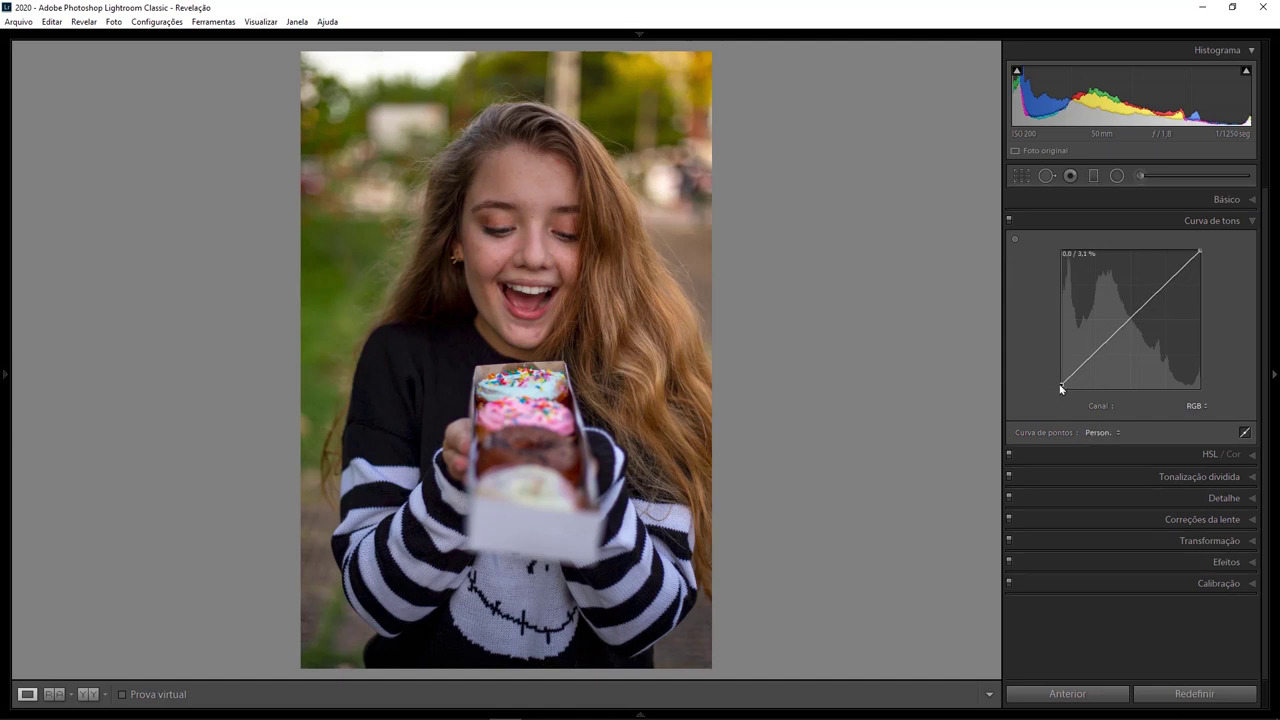
pyautogui.click(1081, 359)
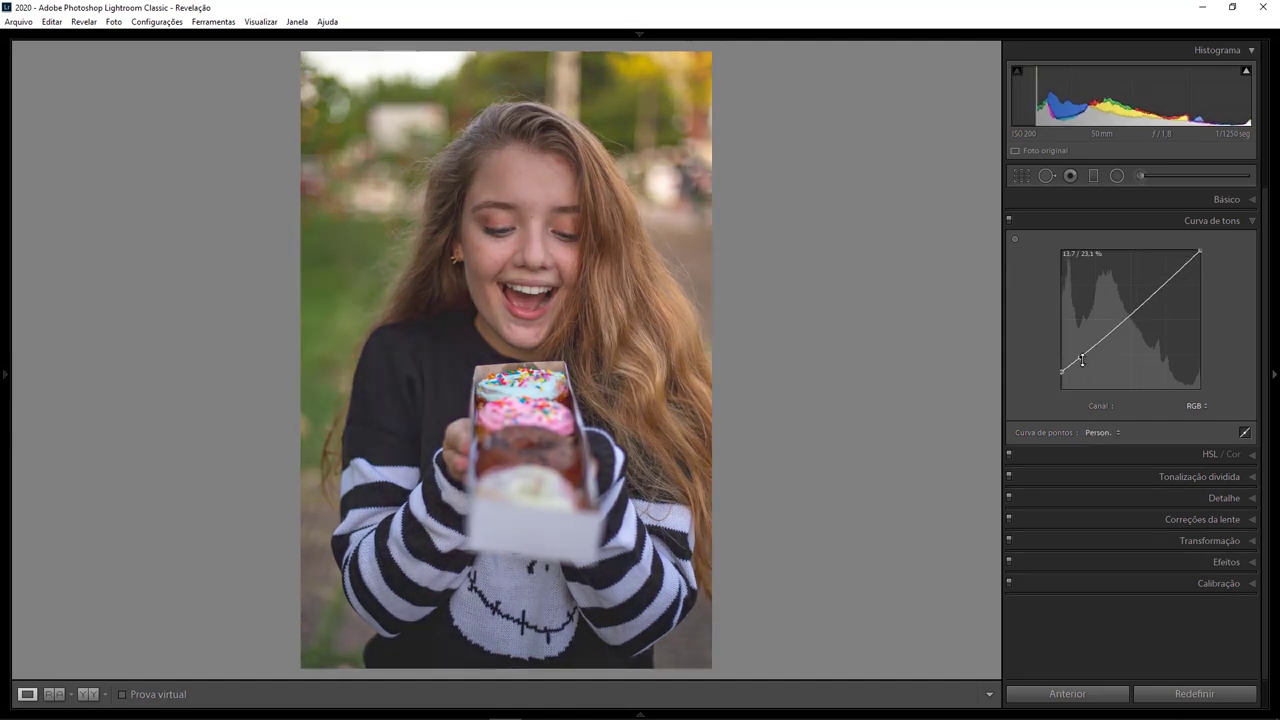
pyautogui.moveTo(1081, 359); pyautogui.dragTo(1083, 368)
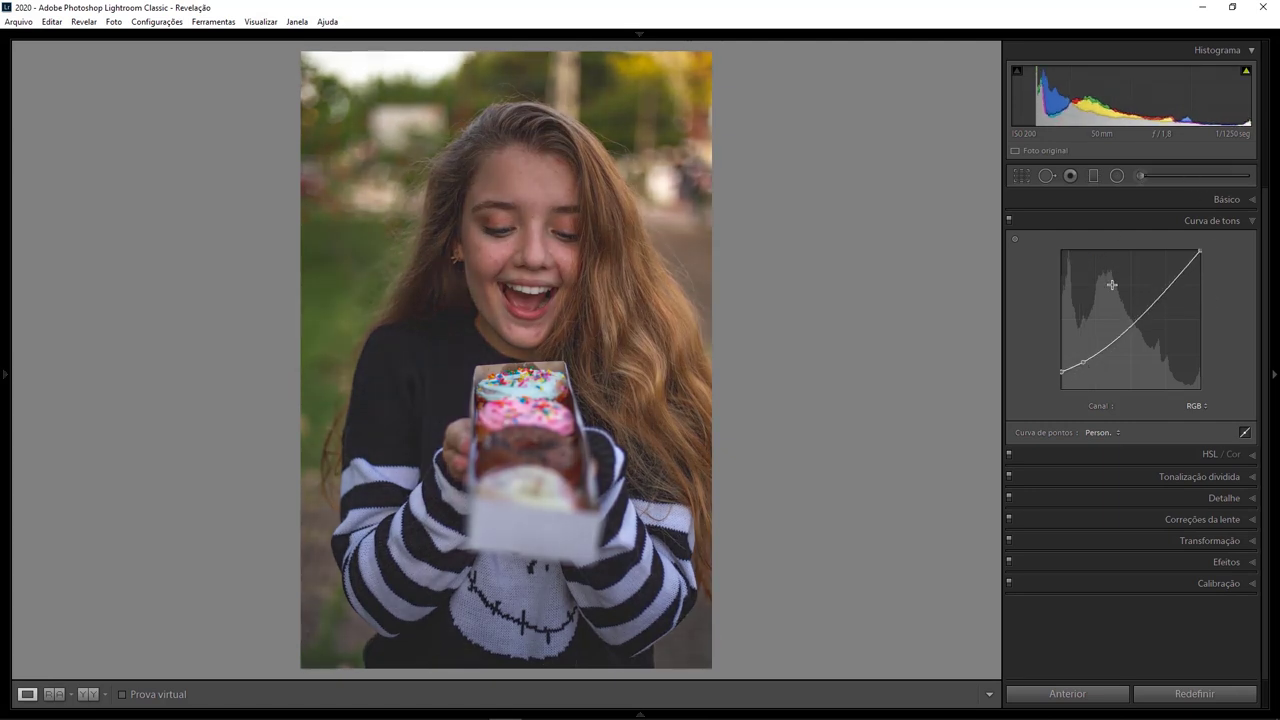
pyautogui.moveTo(1125, 335); pyautogui.dragTo(1138, 313)
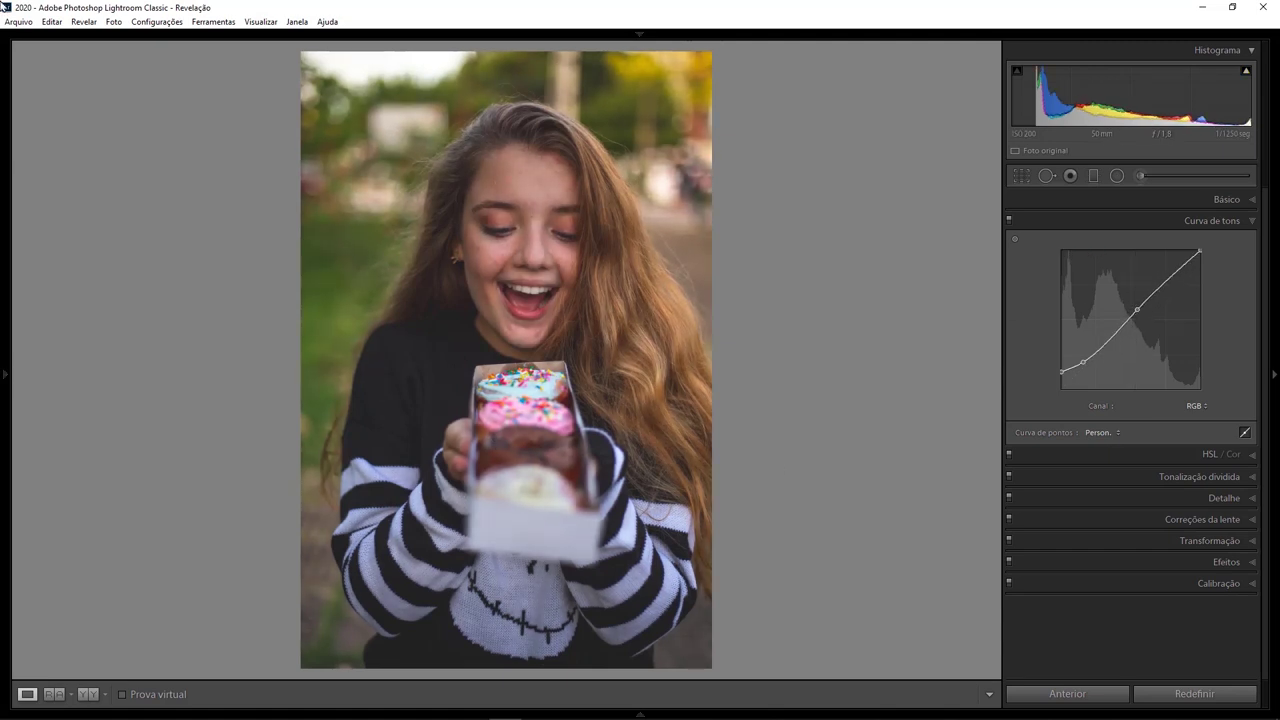
# On the blue curve, pull highlights down to about 91.4% and add a little blue to shadows.
pyautogui.click(1200, 410)
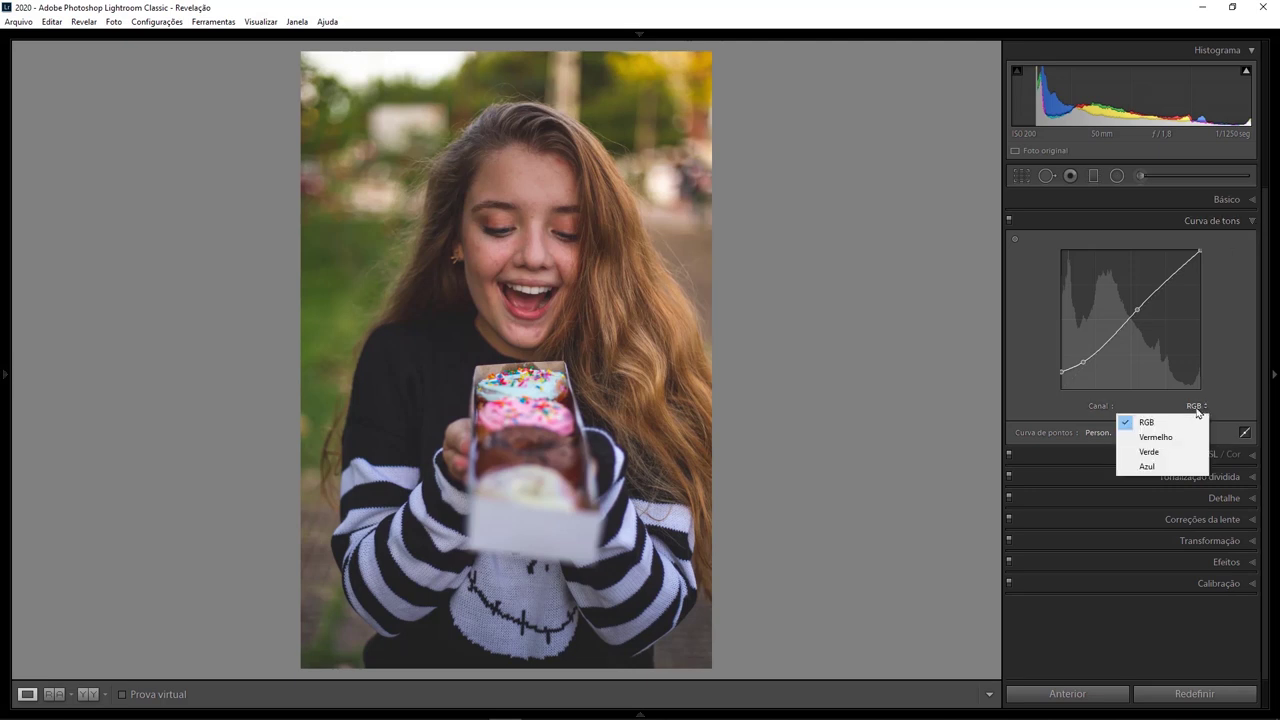
pyautogui.click(1149, 468)
pyautogui.moveTo(1201, 252); pyautogui.dragTo(1207, 263)
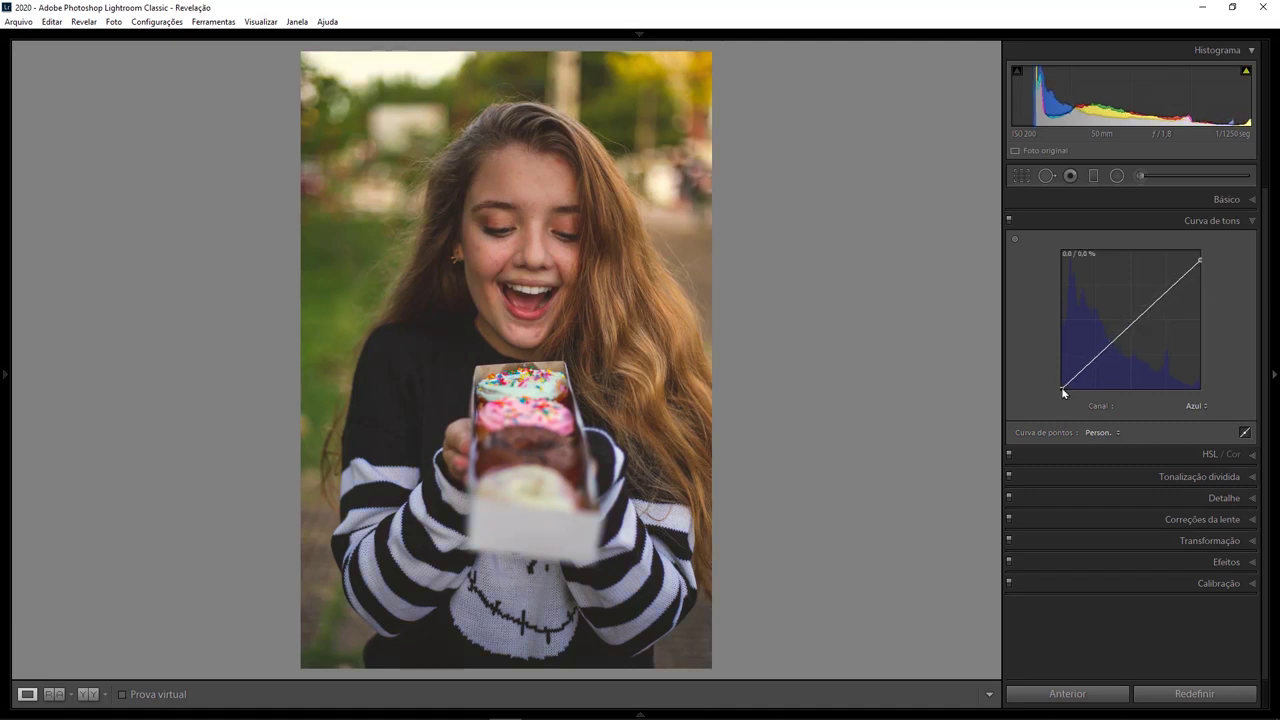
pyautogui.moveTo(1062, 389); pyautogui.dragTo(1062, 383)
pyautogui.click(1251, 220)
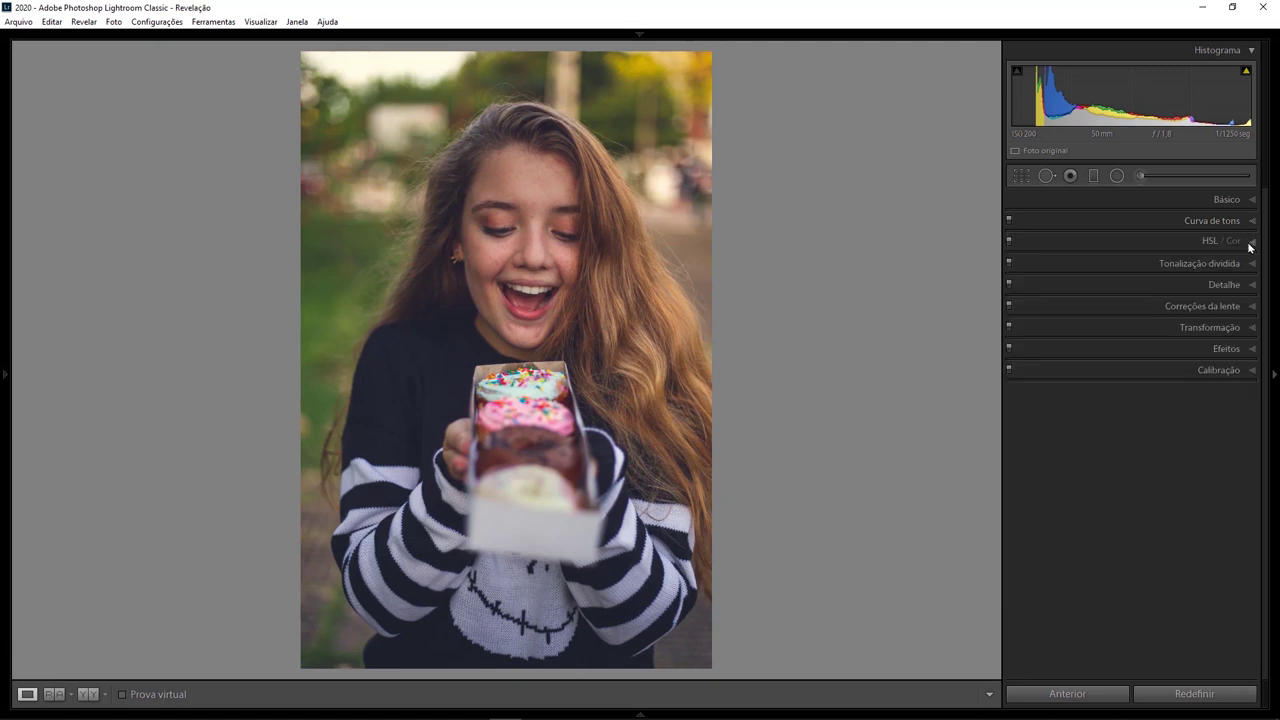
# Shift HSL hue: Yellow −34 and Green −100.
pyautogui.click(1252, 243)
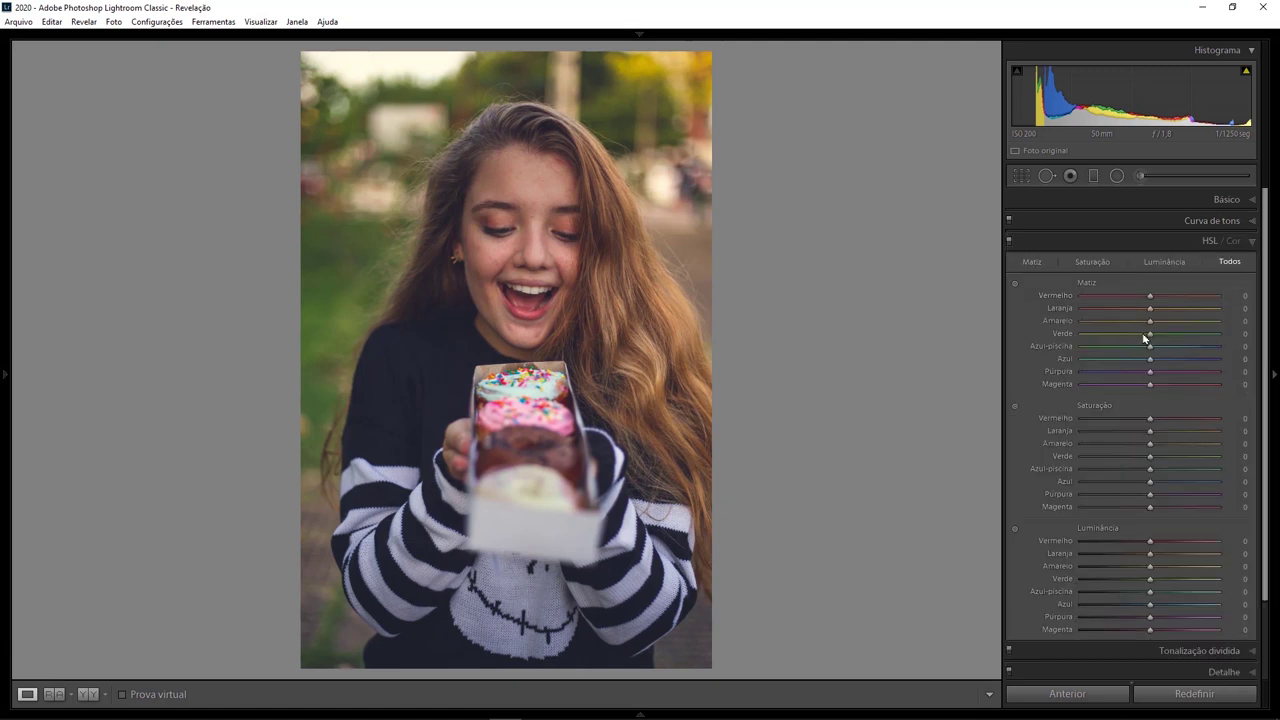
pyautogui.moveTo(1150, 322); pyautogui.dragTo(1127, 322)
pyautogui.moveTo(1150, 334); pyautogui.dragTo(1070, 336)
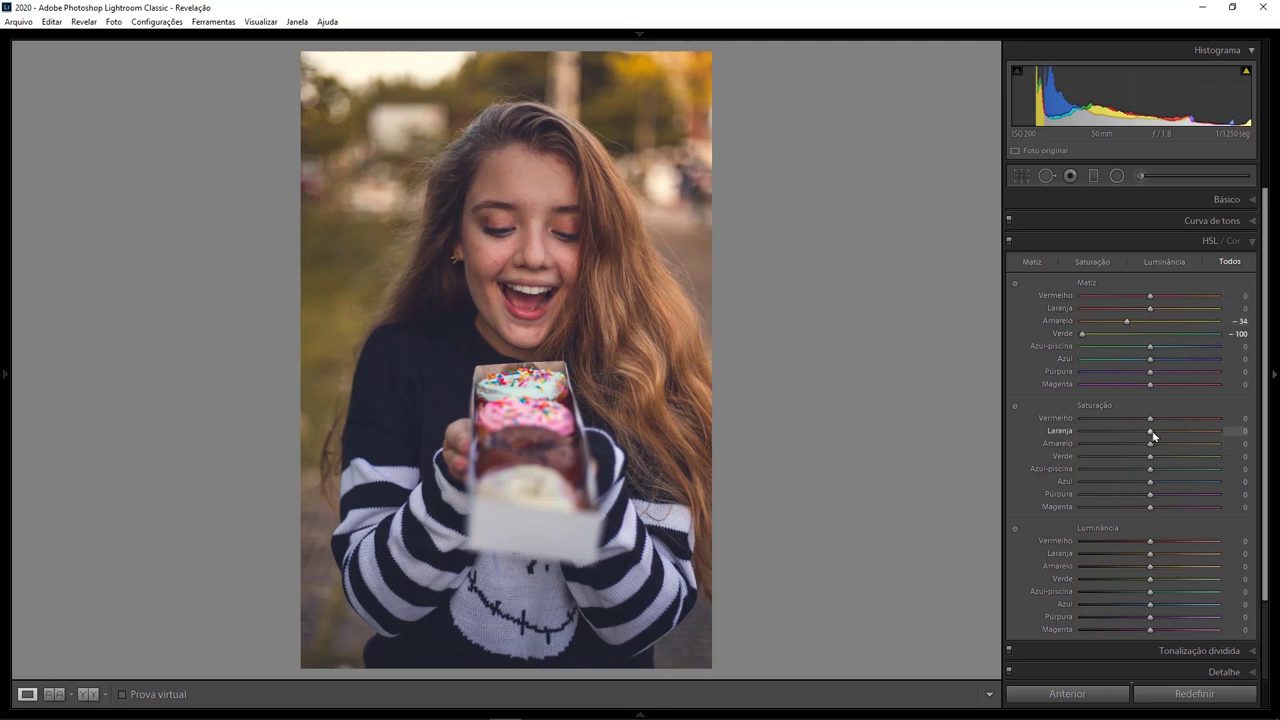
# Set saturation Orange −10, Yellow +35, Green +31 and luminance Orange +15, Yellow +42.
pyautogui.moveTo(1150, 432); pyautogui.dragTo(1144, 432)
pyautogui.scroll(-2, 1096, 440)
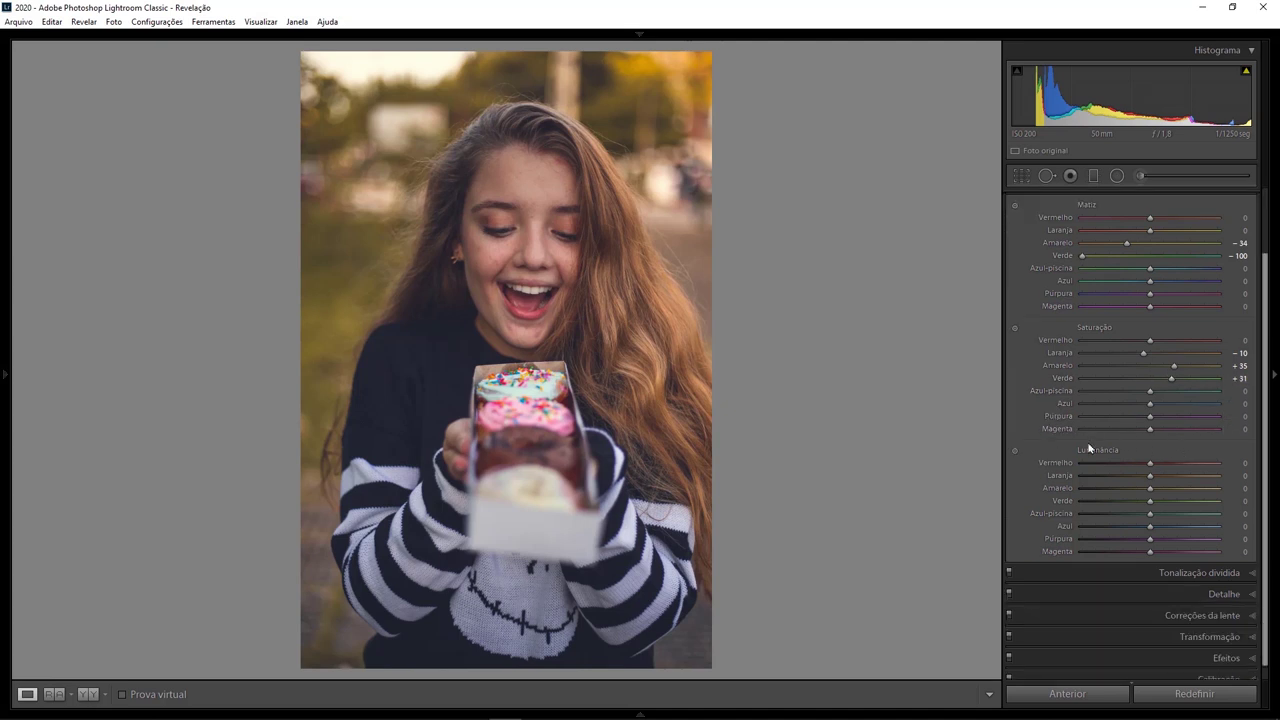
pyautogui.moveTo(1150, 478); pyautogui.dragTo(1161, 481)
pyautogui.moveTo(1150, 488); pyautogui.dragTo(1178, 488)
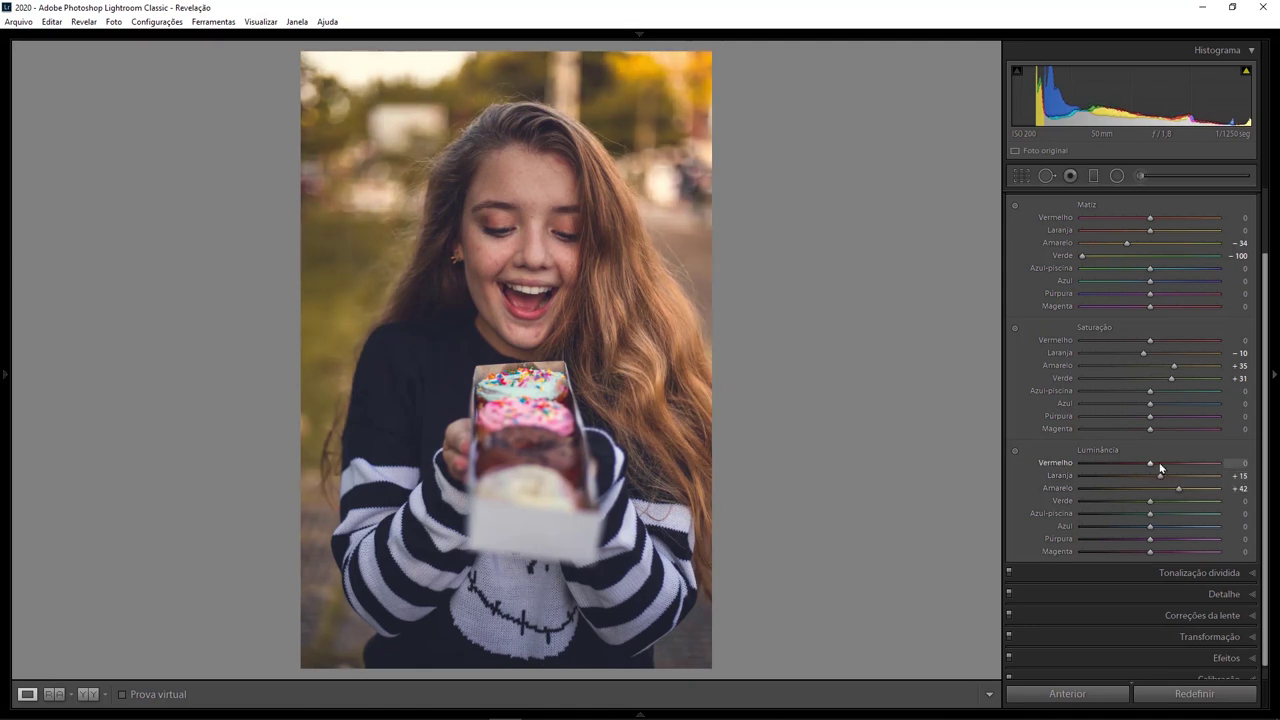
pyautogui.scroll(2, 1200, 400)
pyautogui.click(1251, 245)
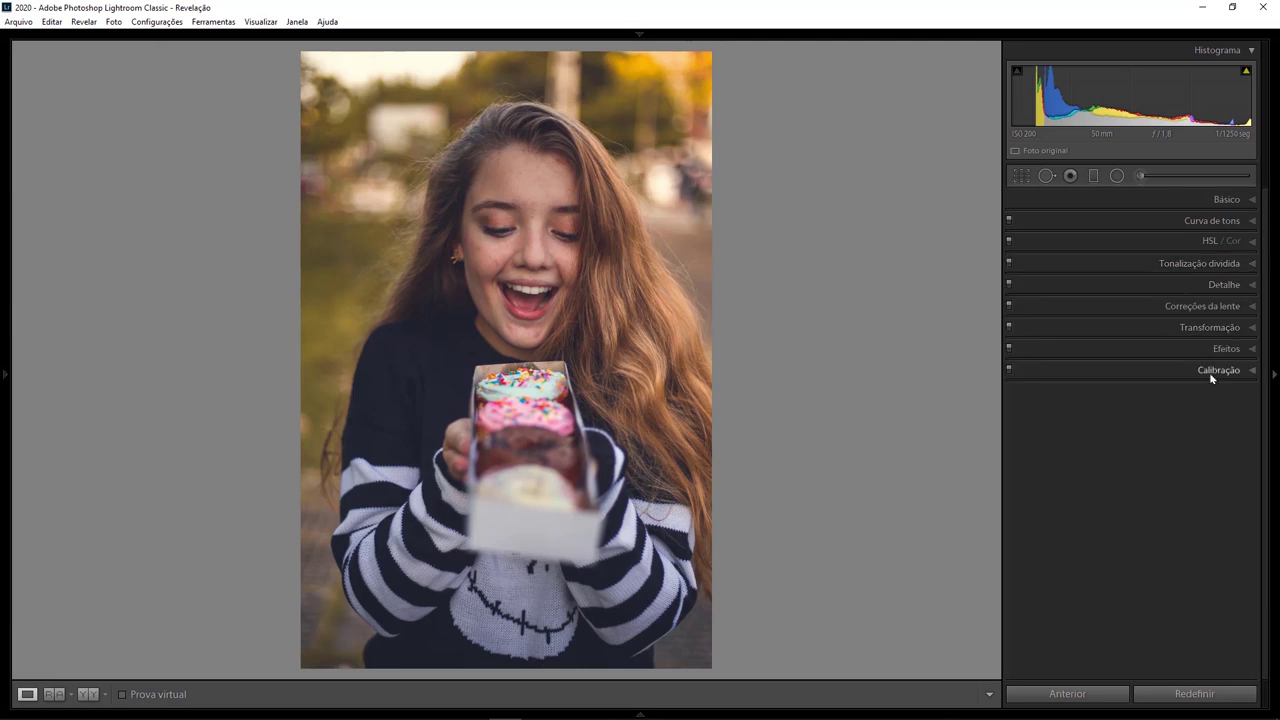
# Set calibration red primary hue +23, saturation +4, green hue +30, blue hue about −23.
pyautogui.click(1219, 372)
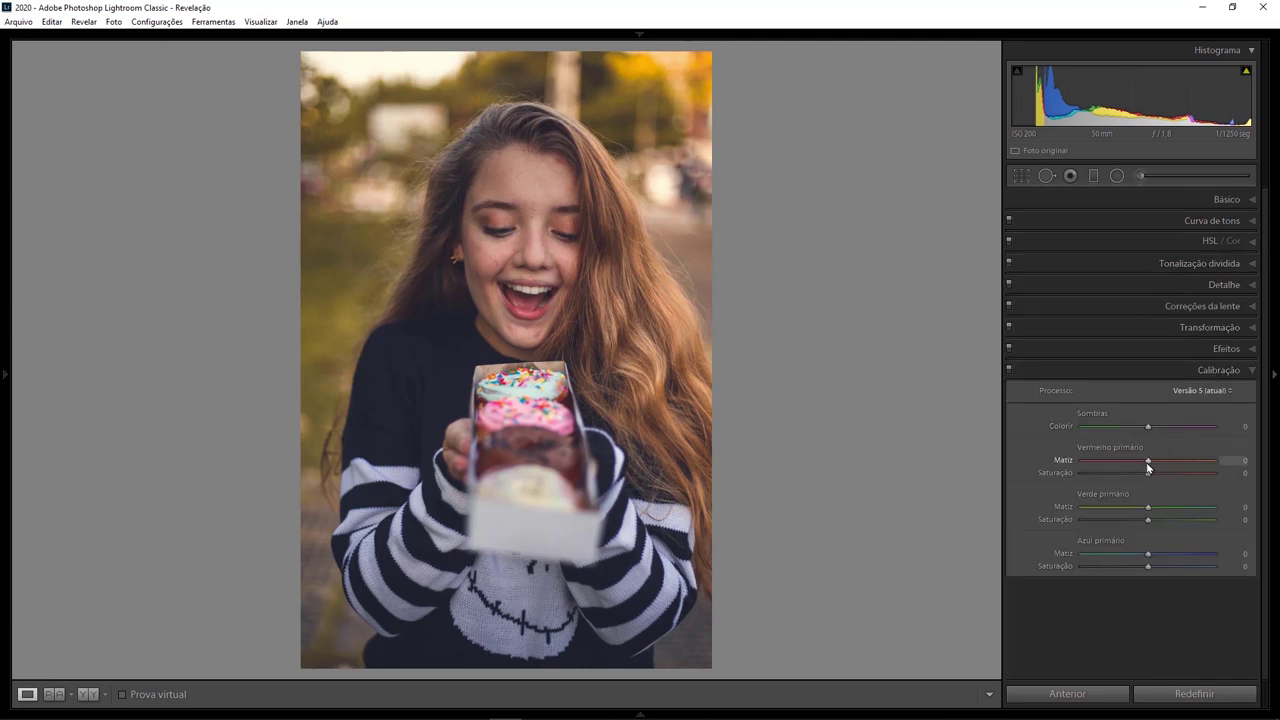
pyautogui.moveTo(1149, 461); pyautogui.dragTo(1165, 464)
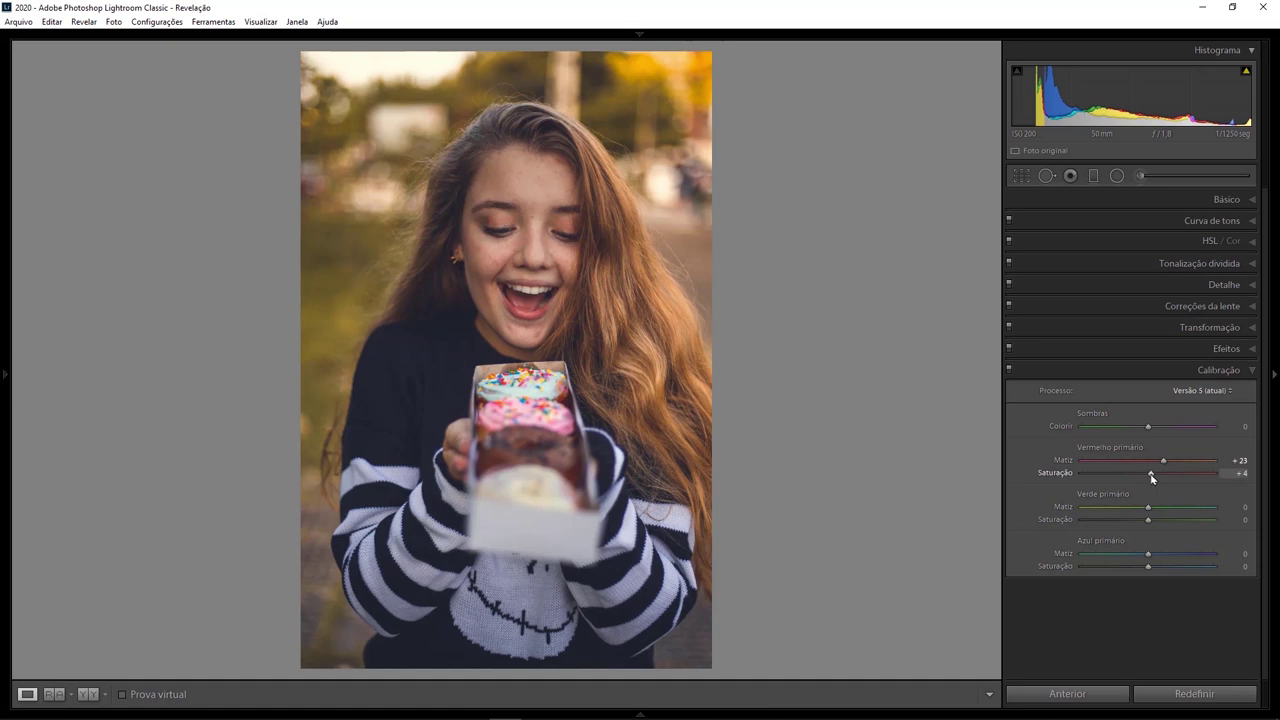
pyautogui.moveTo(1148, 508); pyautogui.dragTo(1170, 514)
pyautogui.moveTo(1148, 557); pyautogui.dragTo(1142, 559)
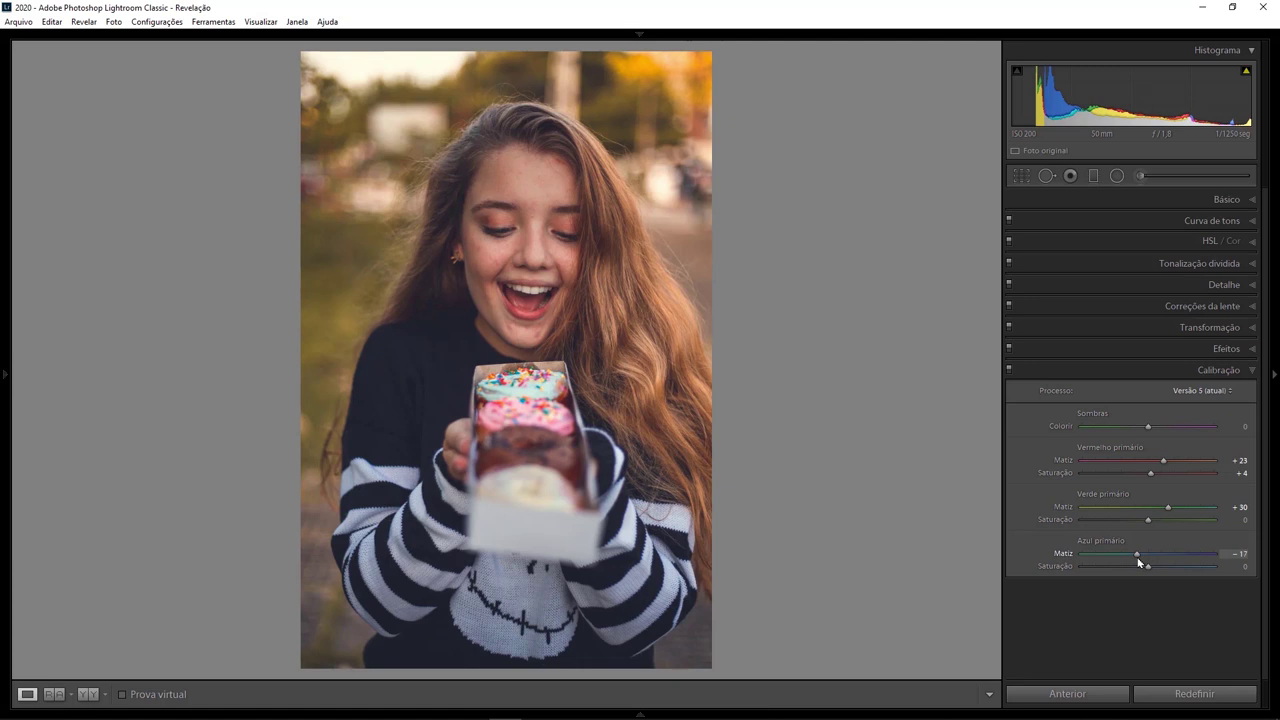
pyautogui.moveTo(1137, 558); pyautogui.dragTo(1133, 560)
# Add a highlight-priority post-crop vignette: amount −10, roundness +100, highlights 100.
pyautogui.click(1239, 370)
pyautogui.click(1246, 349)
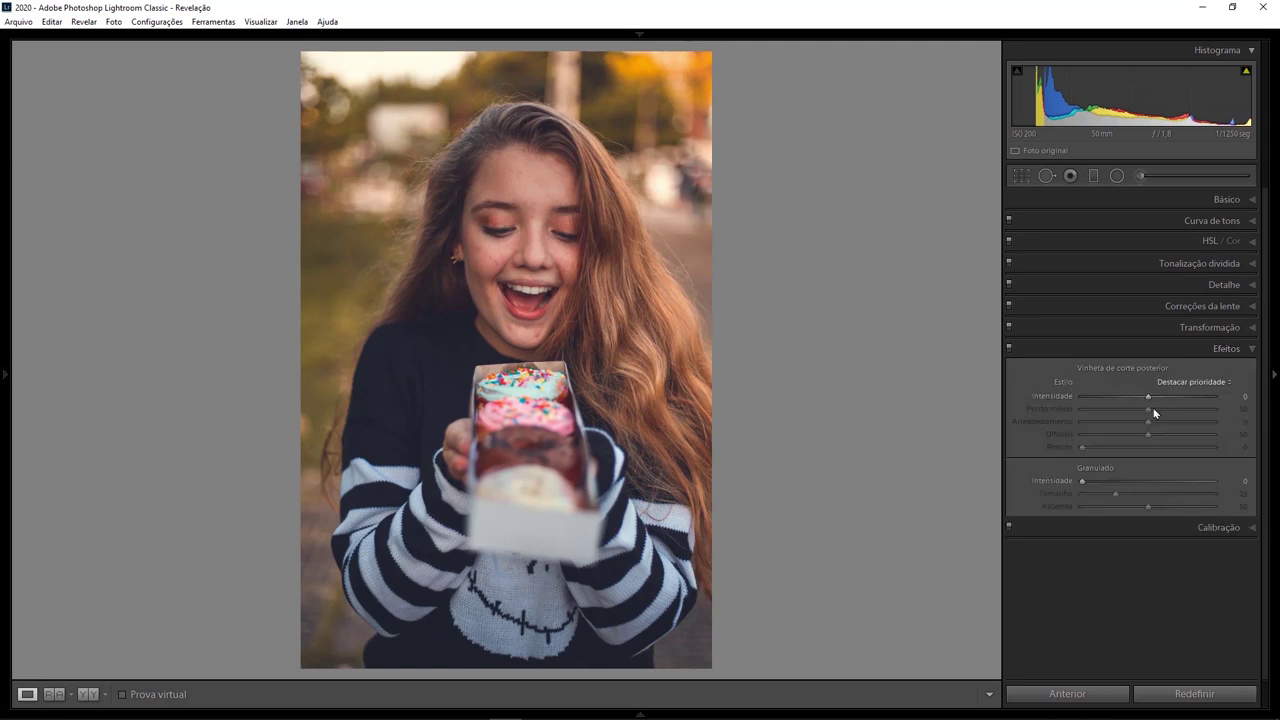
pyautogui.moveTo(1149, 401); pyautogui.dragTo(1143, 408)
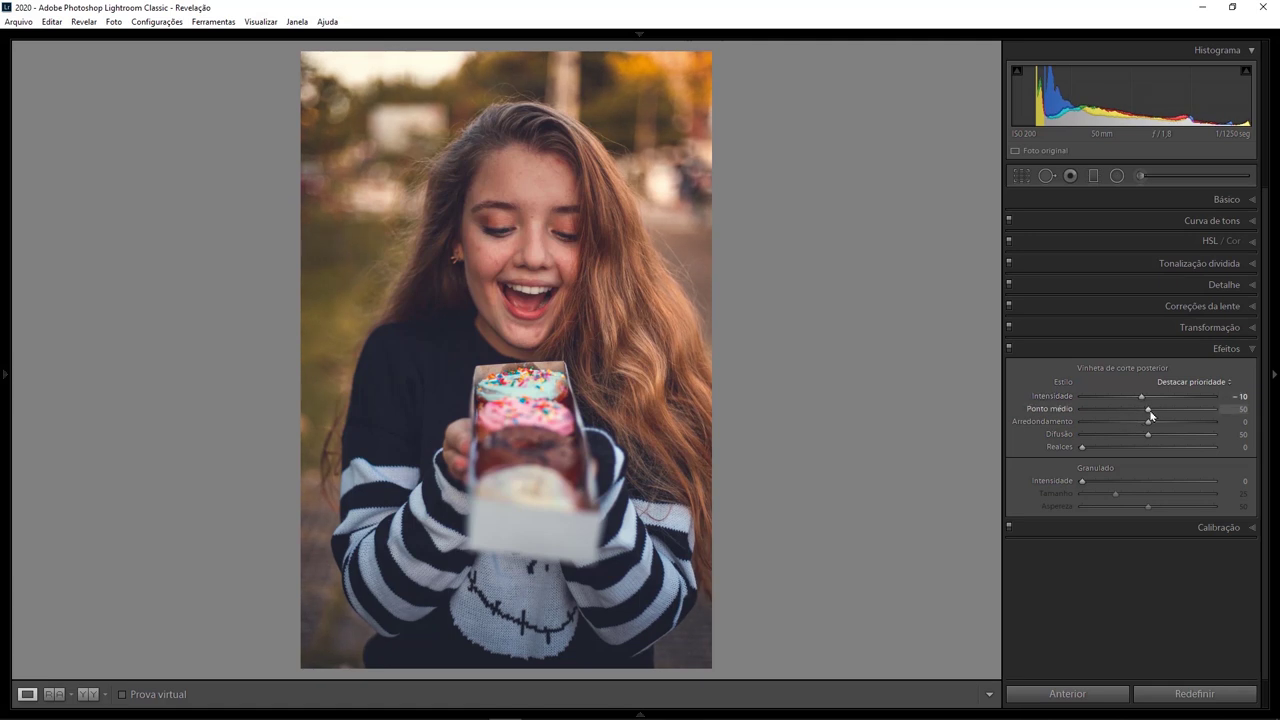
pyautogui.moveTo(1146, 409); pyautogui.dragTo(960, 412)
pyautogui.moveTo(1150, 426); pyautogui.dragTo(1273, 438)
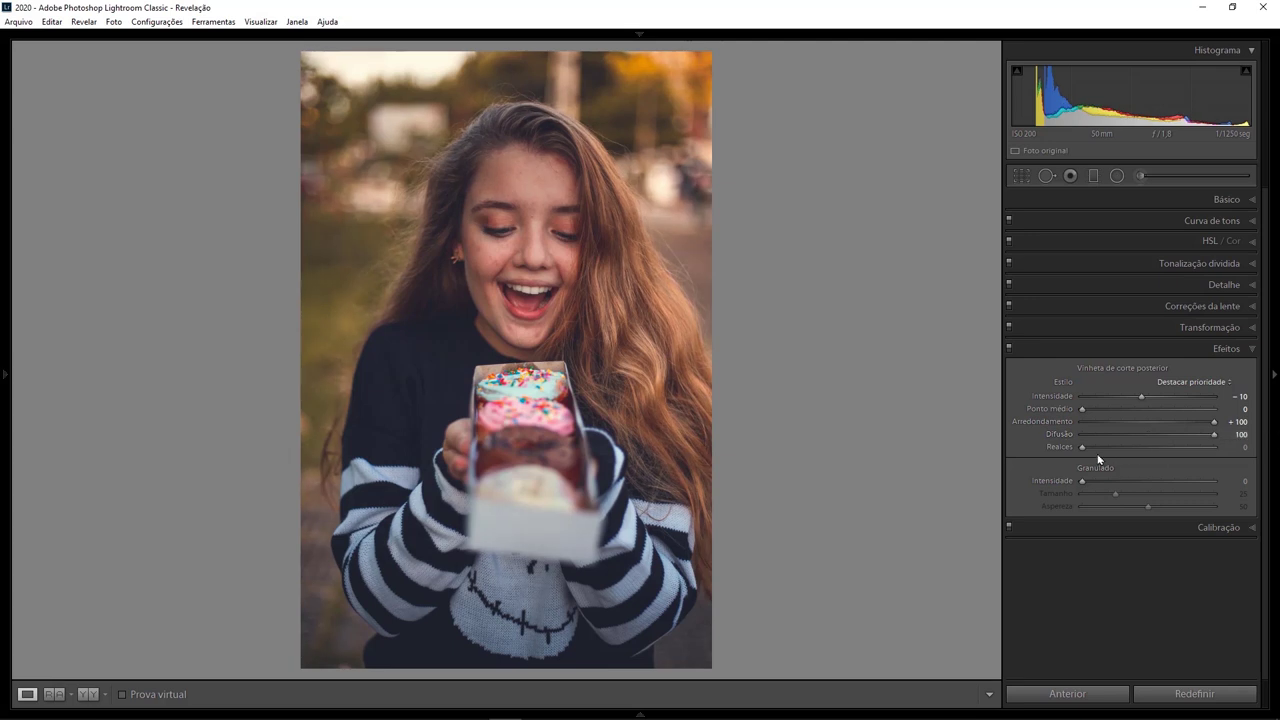
pyautogui.moveTo(1082, 447); pyautogui.dragTo(1262, 448)
# Toggle the Effects panel off and on to compare the vignette before and after.
pyautogui.click(1009, 348)
pyautogui.click(1009, 348)
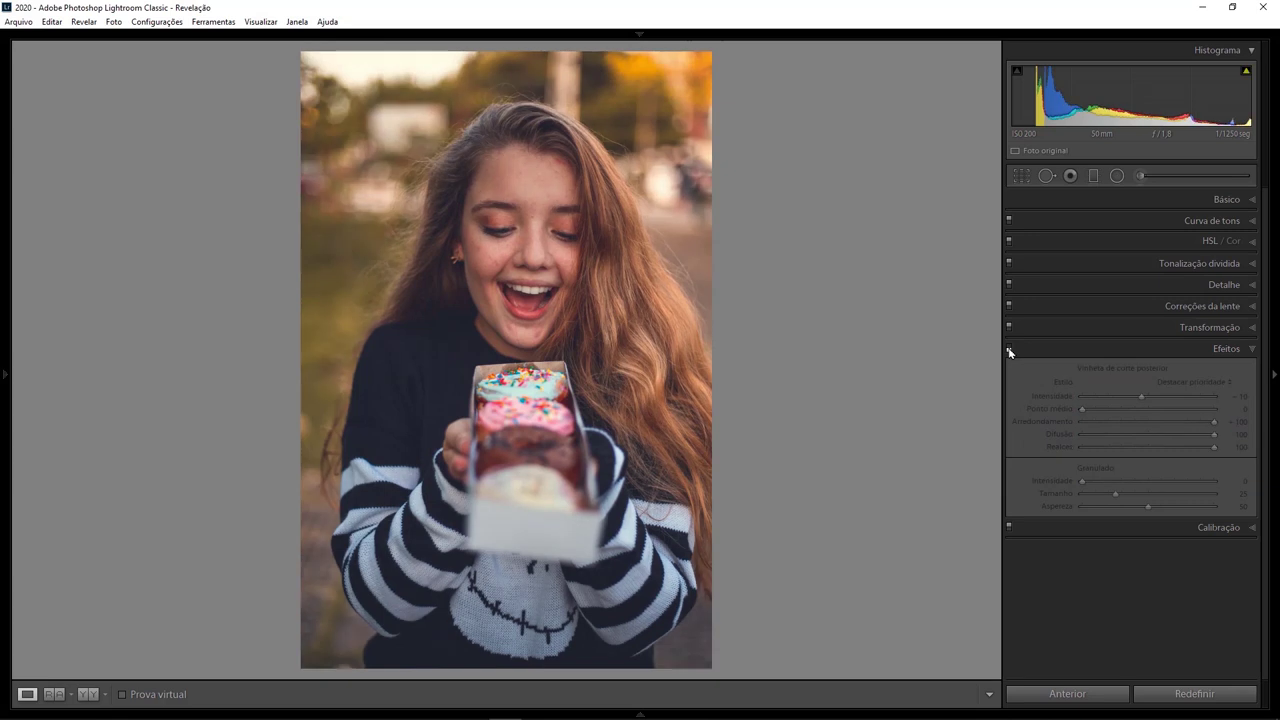
pyautogui.click(1009, 348)
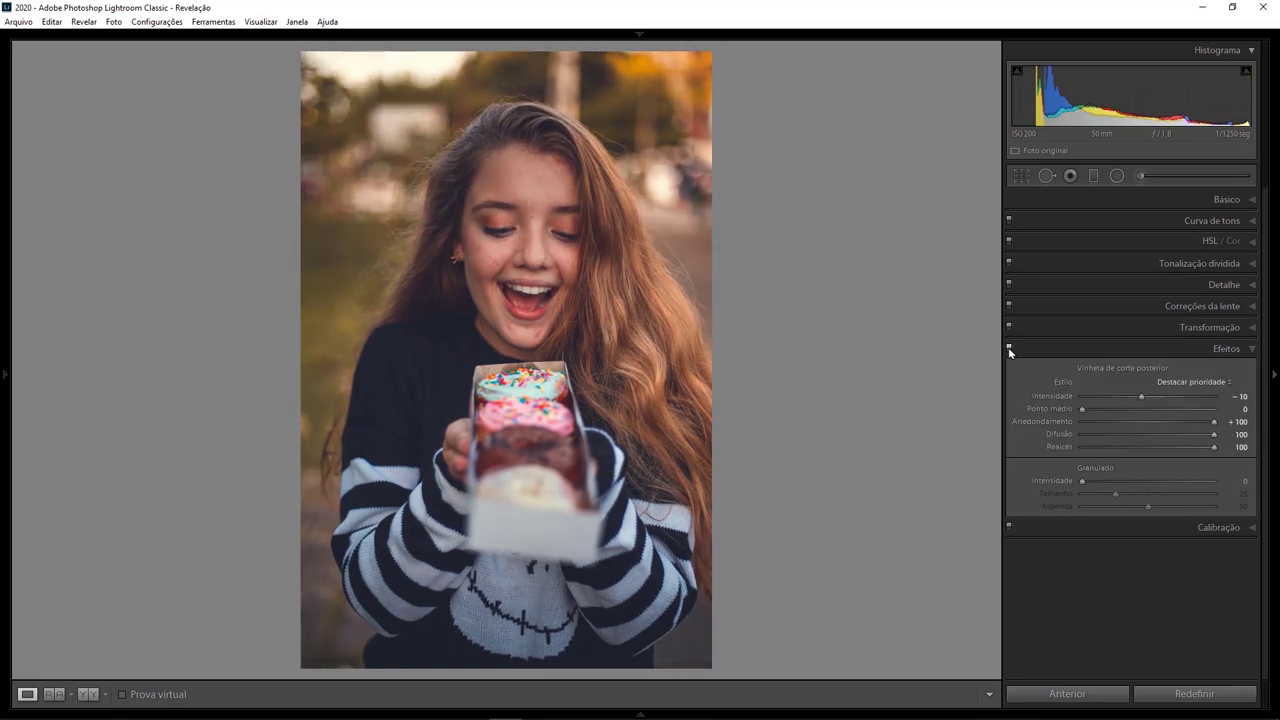
pyautogui.click(1060, 348)
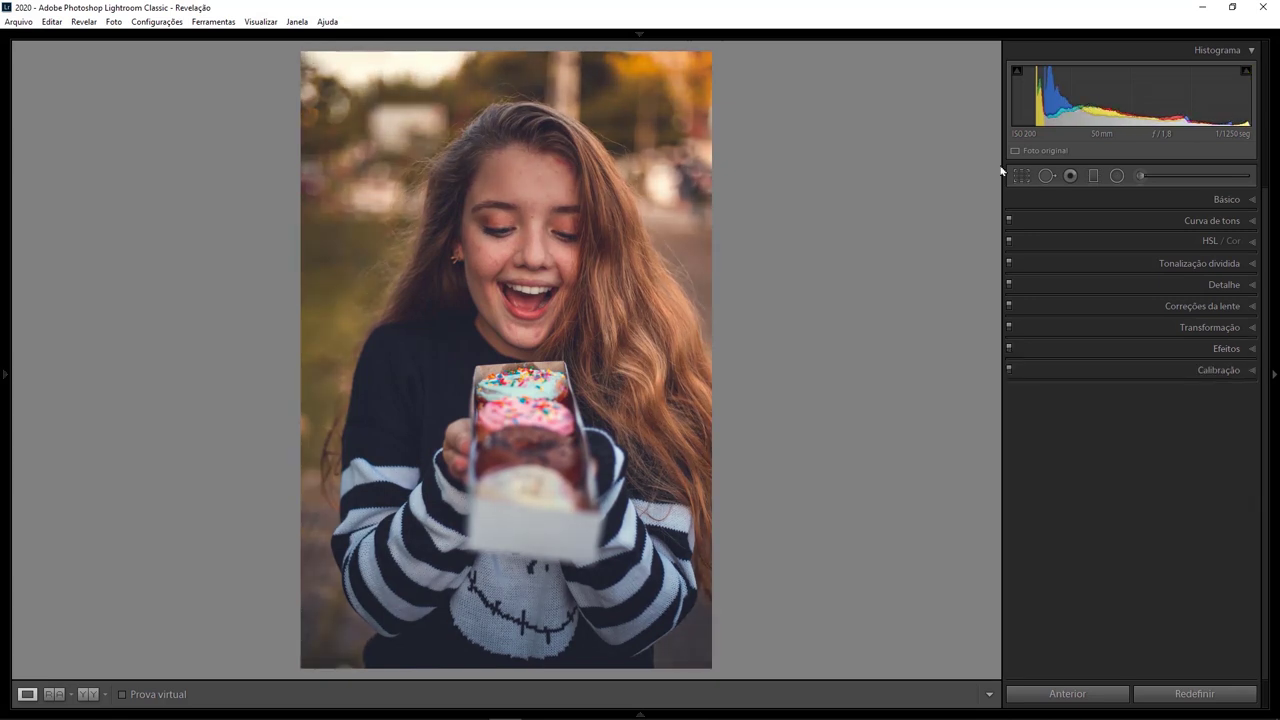
# Paint a texture −40, sharpness +40 brush adjustment over the forehead and left cheek.
pyautogui.click(1141, 177)
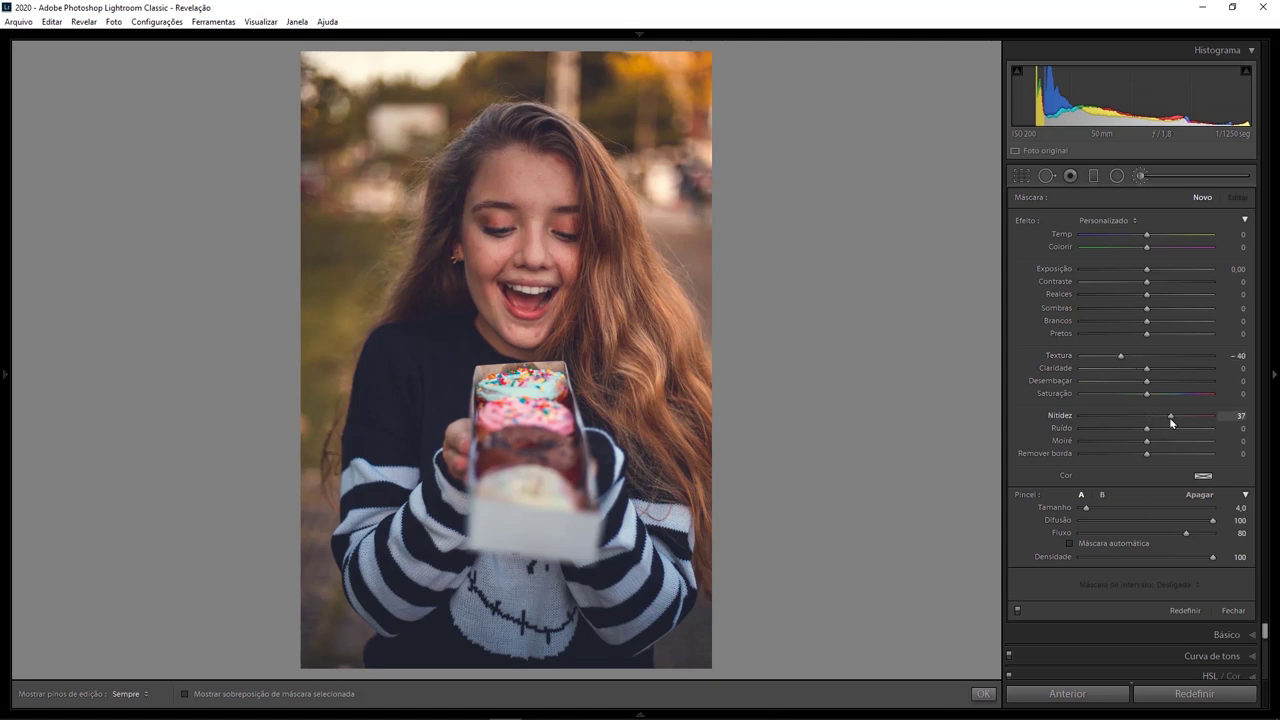
pyautogui.moveTo(1171, 419); pyautogui.dragTo(1174, 419)
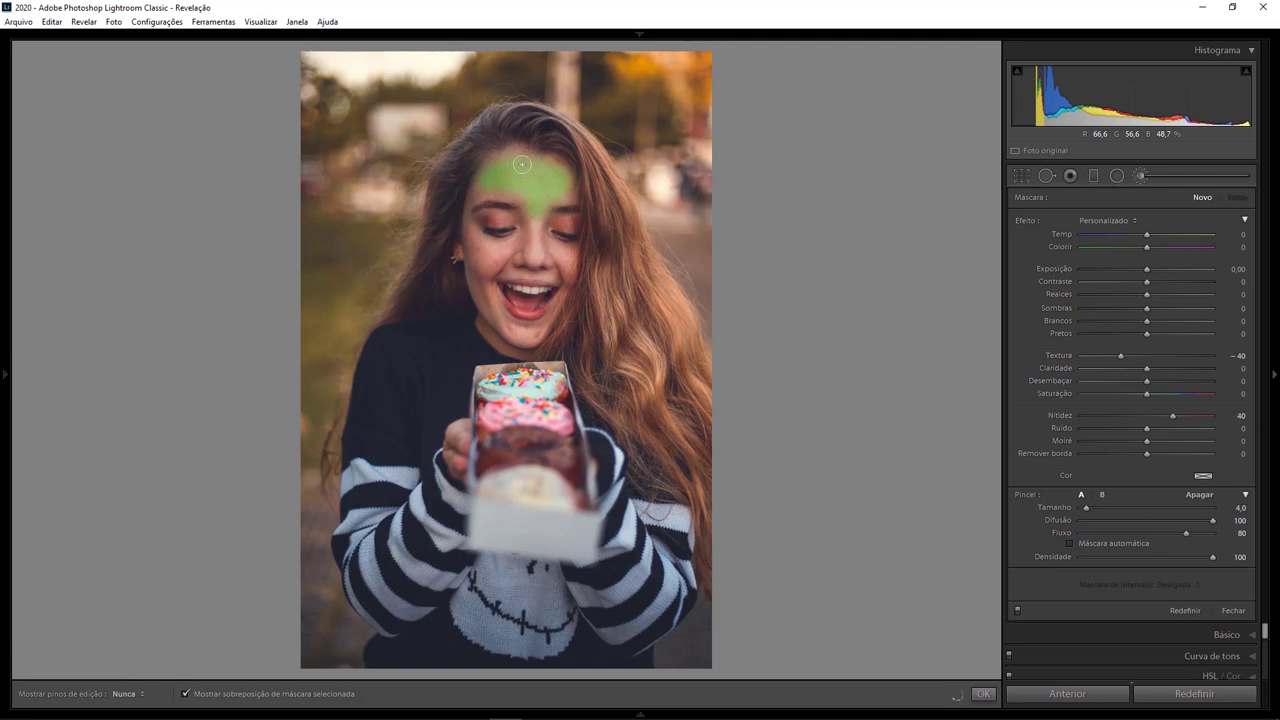
pyautogui.moveTo(520, 177); pyautogui.dragTo(490, 192)
pyautogui.moveTo(498, 262)
pyautogui.mouseDown()
pyautogui.moveTo(480, 245)
pyautogui.moveTo(530, 330)
pyautogui.mouseUp()
pyautogui.press('[')
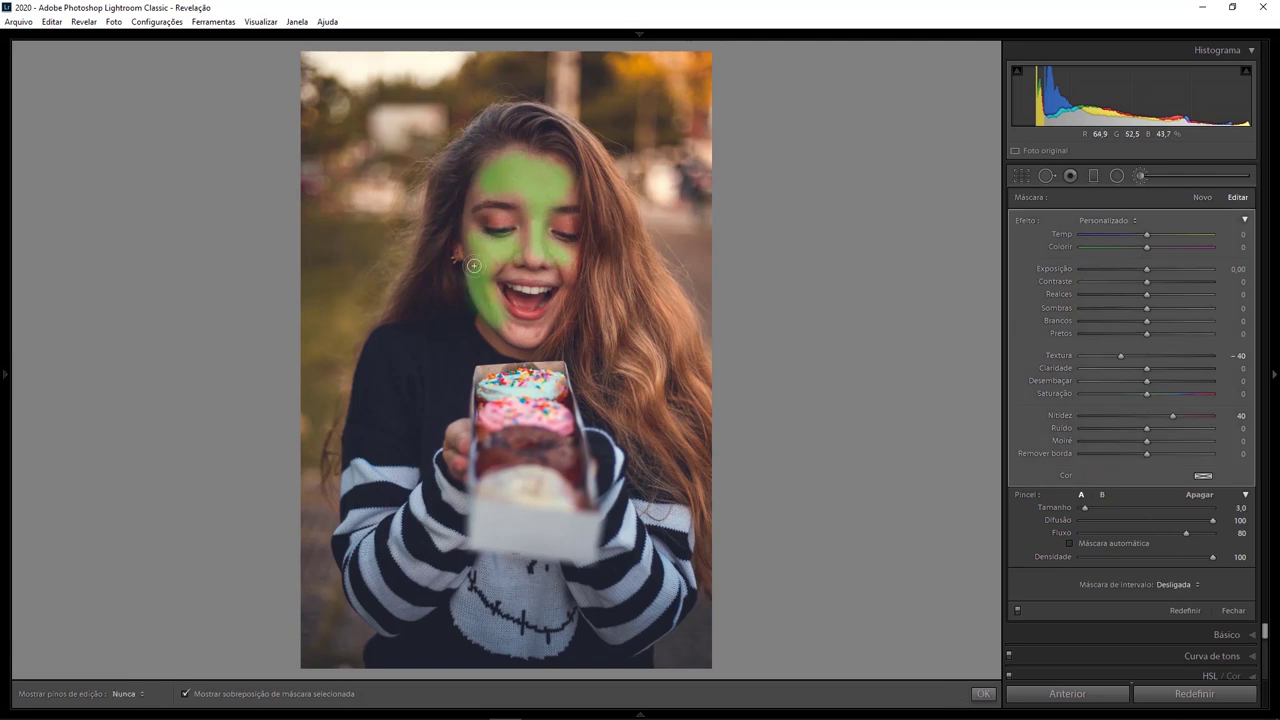
# Check the mask overlay and zoom in and out to inspect the smoothed facial skin.
pyautogui.press('h')
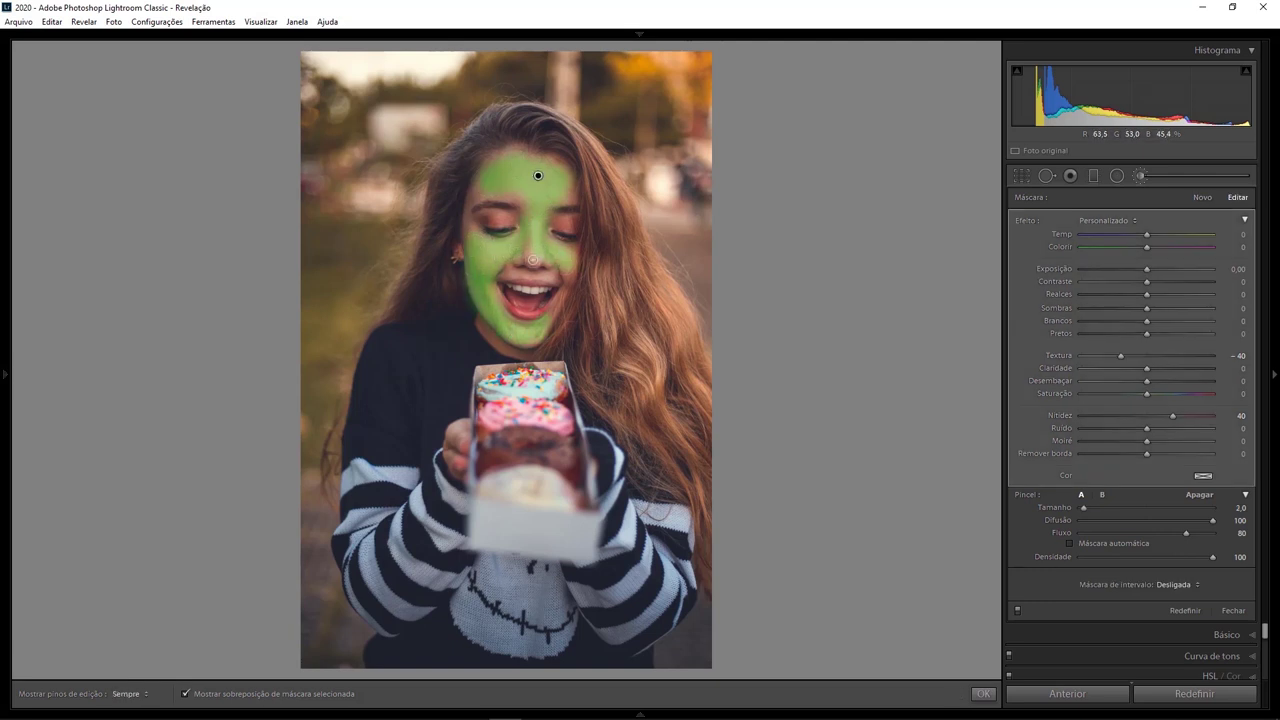
pyautogui.press('h')
pyautogui.press('z')
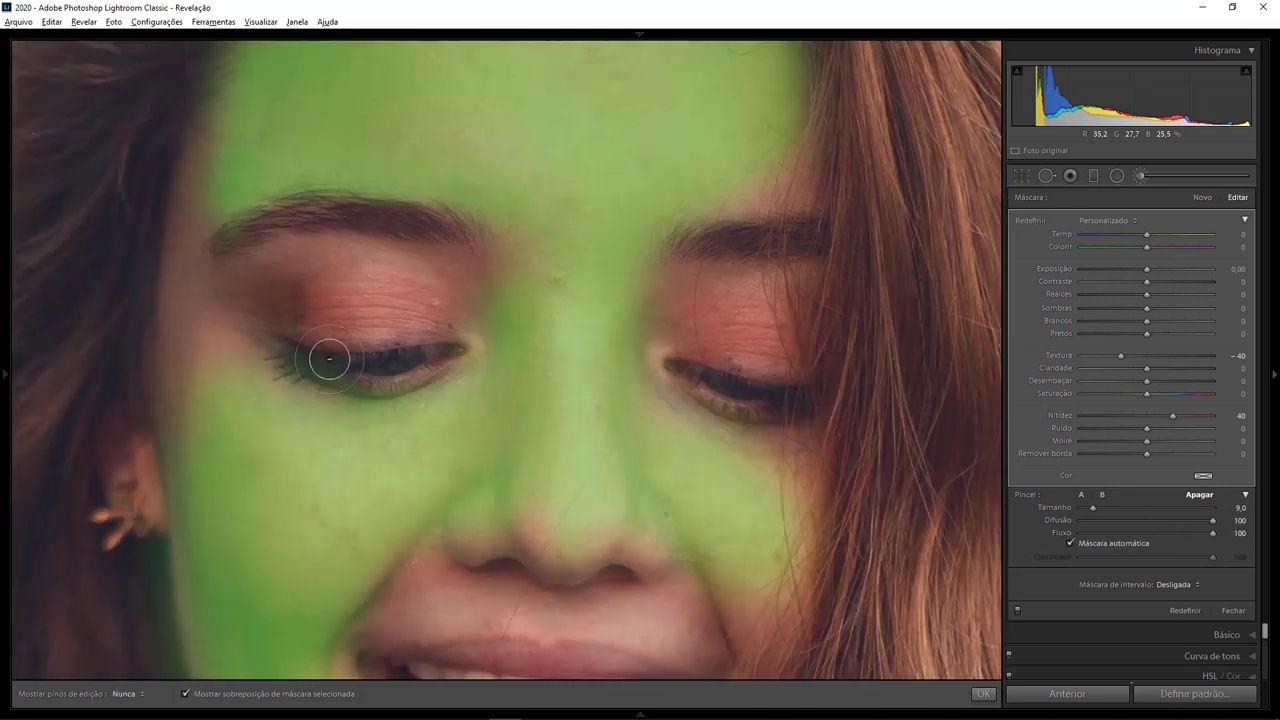
pyautogui.press('z')
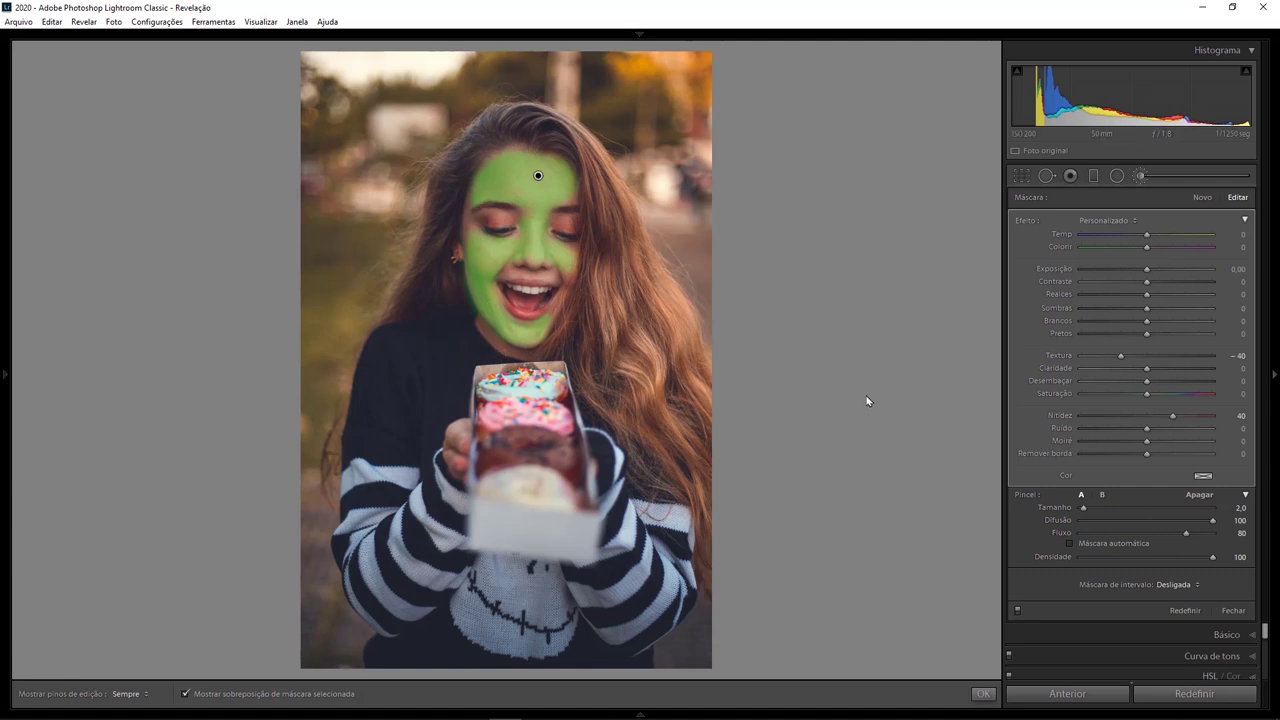
pyautogui.press('o')
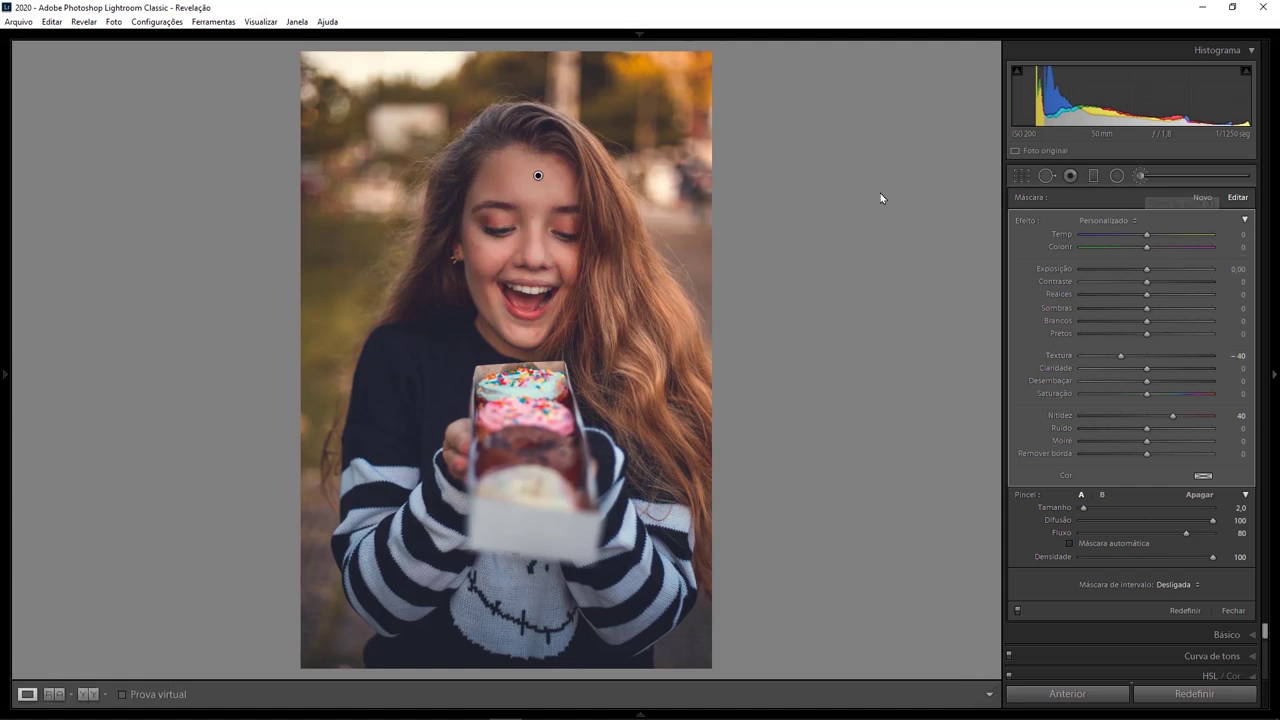
pyautogui.press('k')
pyautogui.click(536, 198)
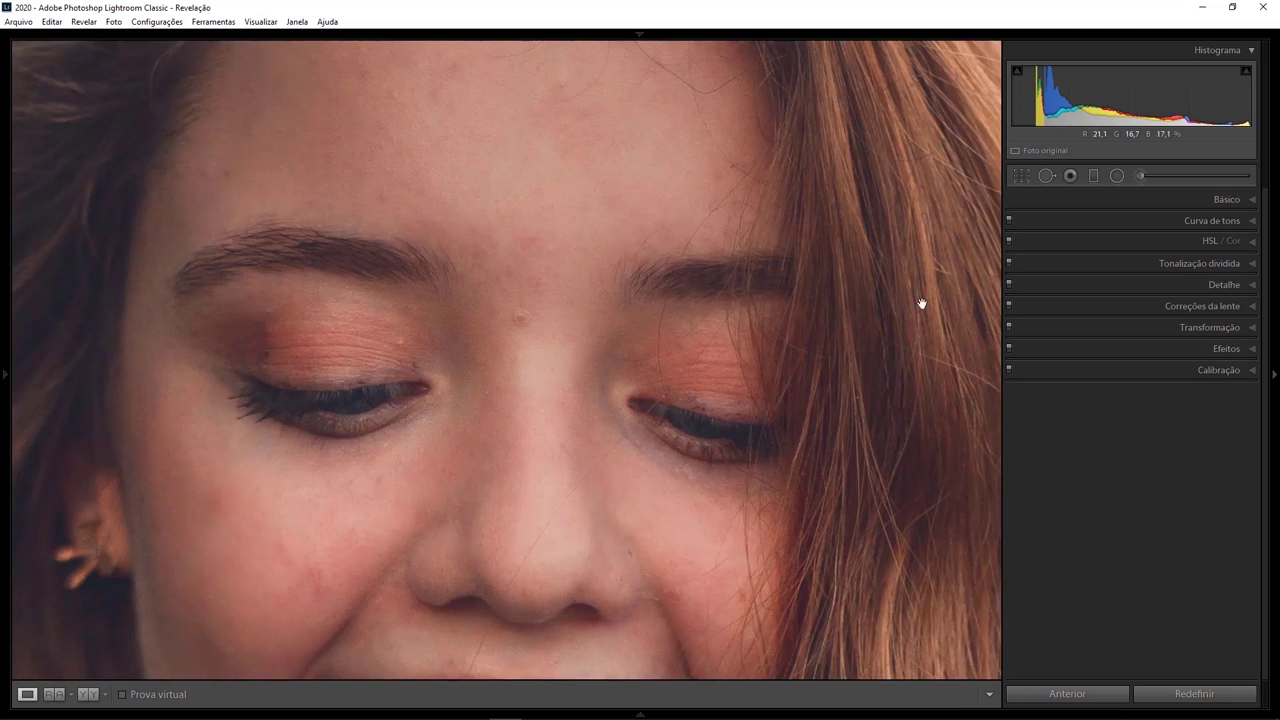
pyautogui.click(1121, 175)
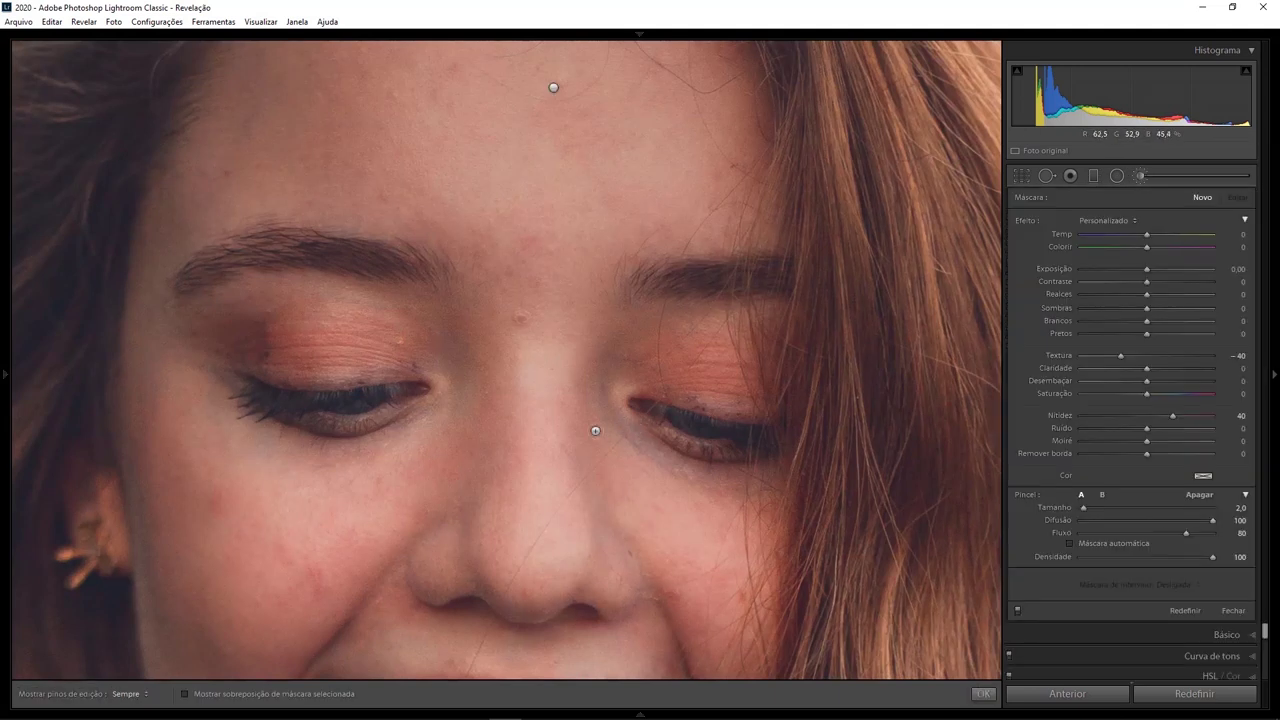
pyautogui.click(530, 388)
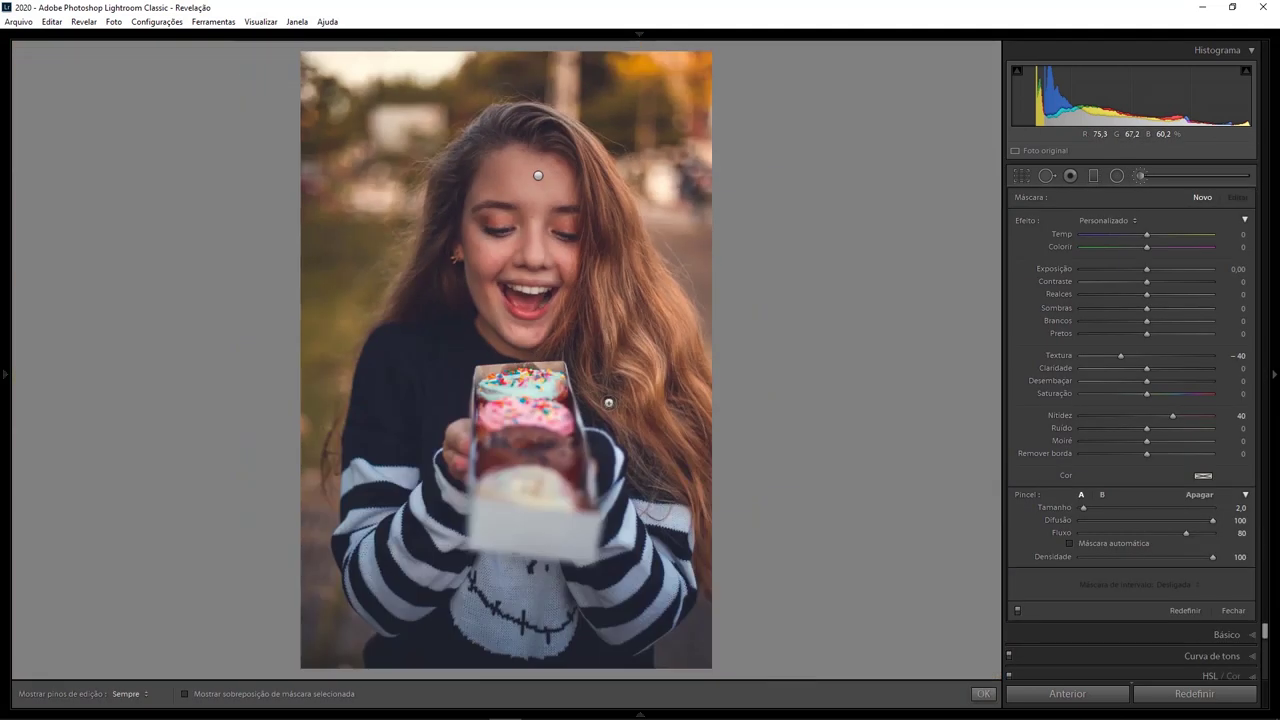
pyautogui.click(1117, 176)
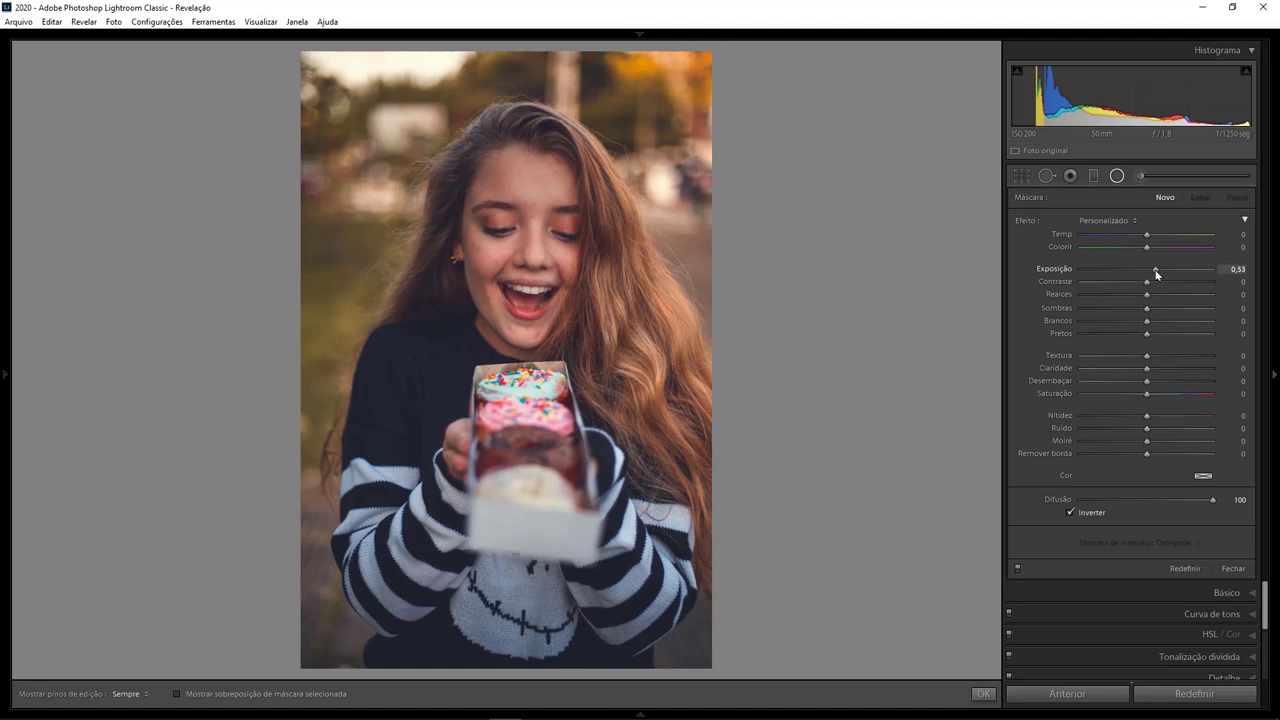
# Draw an inverted radial filter with exposure +0.53 centred on the girl's face.
pyautogui.moveTo(508, 219); pyautogui.dragTo(638, 358)
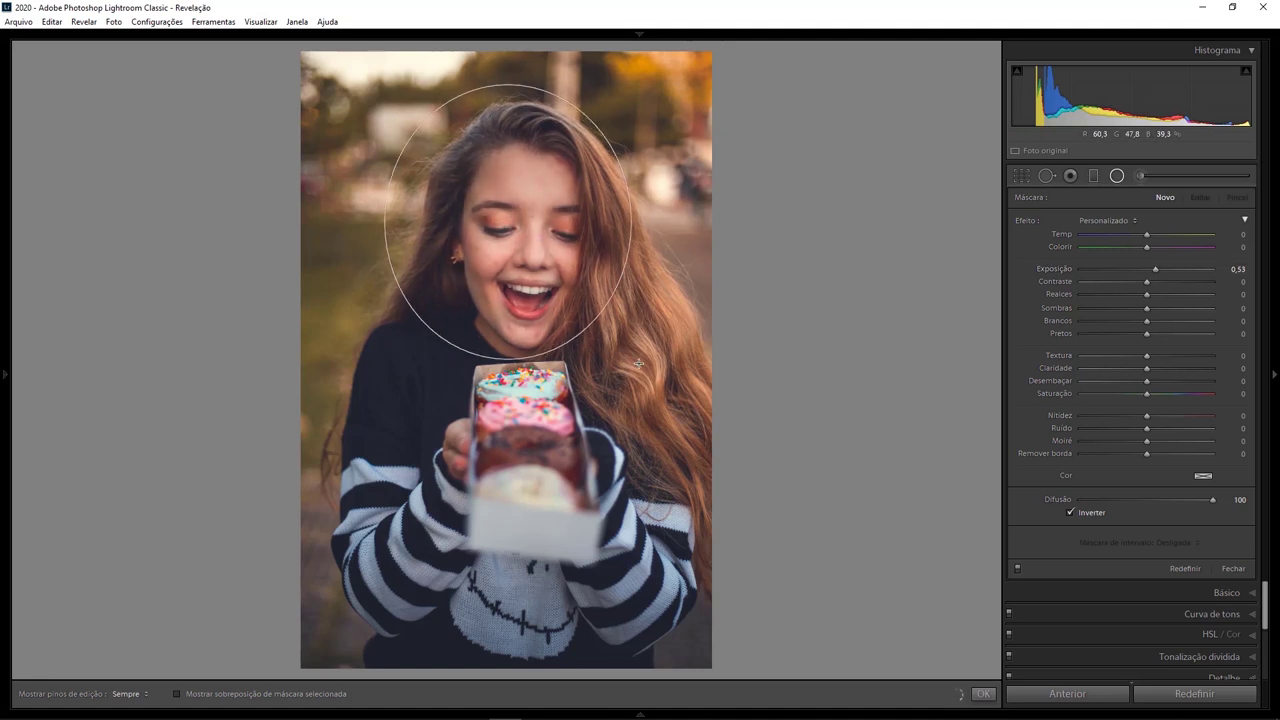
pyautogui.moveTo(491, 224); pyautogui.dragTo(509, 249)
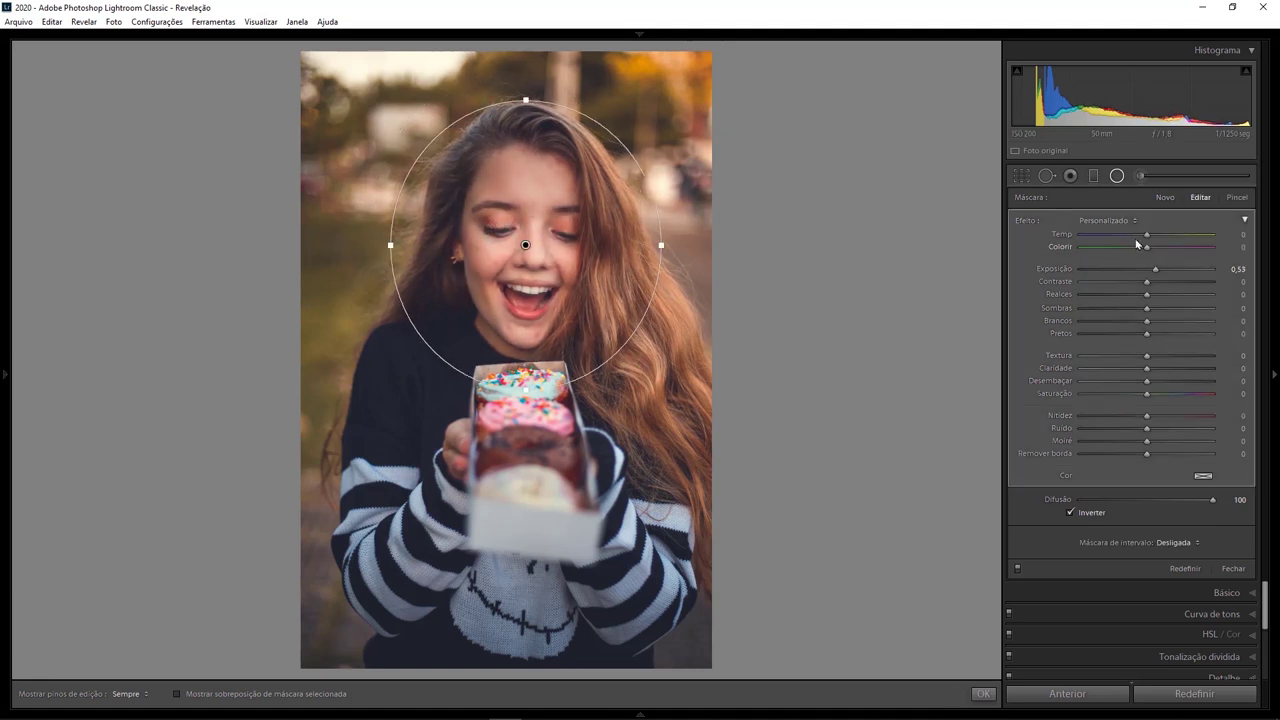
pyautogui.click(735, 175)
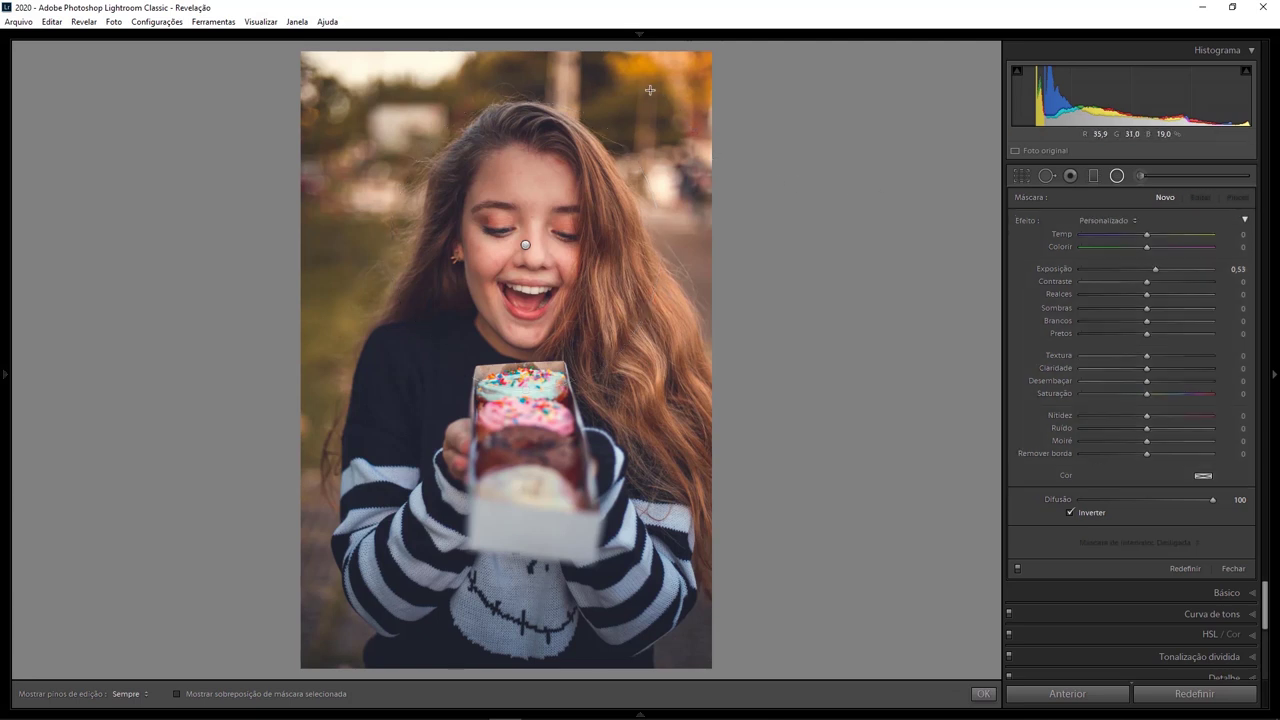
# Add a second radial filter at the top-right with exposure 0.74 and temperature +5.
pyautogui.moveTo(638, 68); pyautogui.dragTo(804, 238)
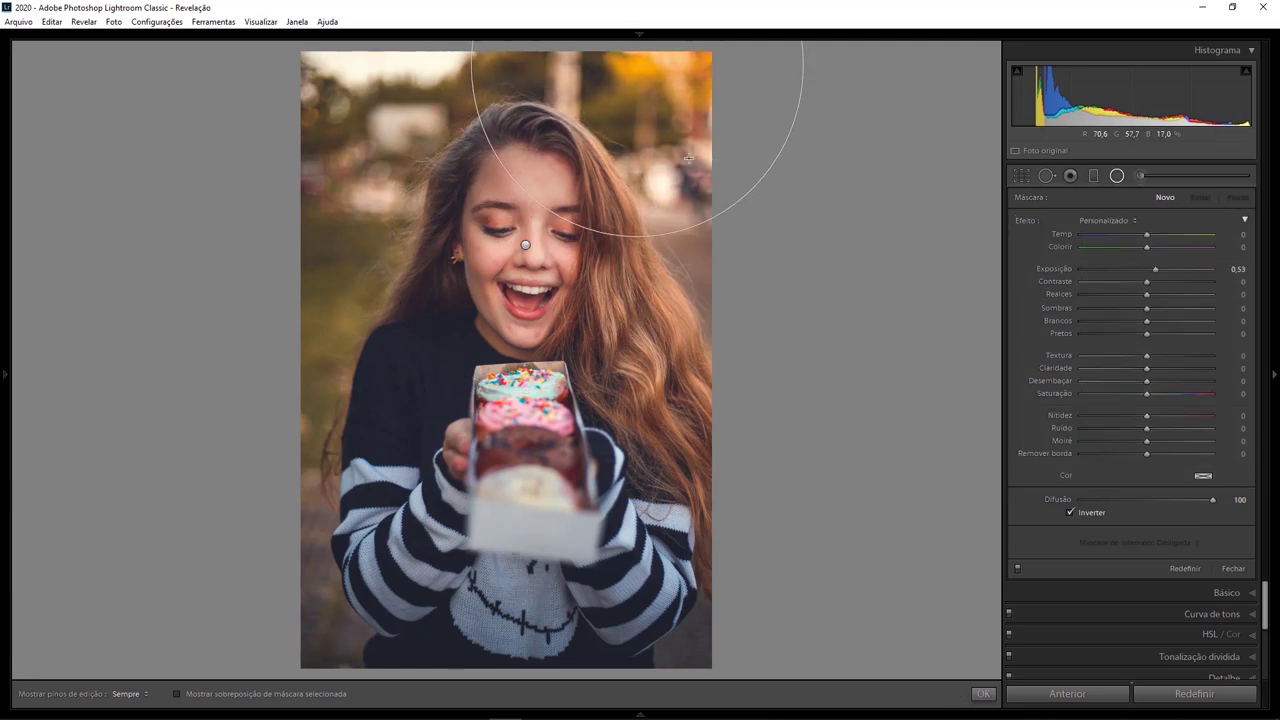
pyautogui.moveTo(637, 72); pyautogui.dragTo(689, 74)
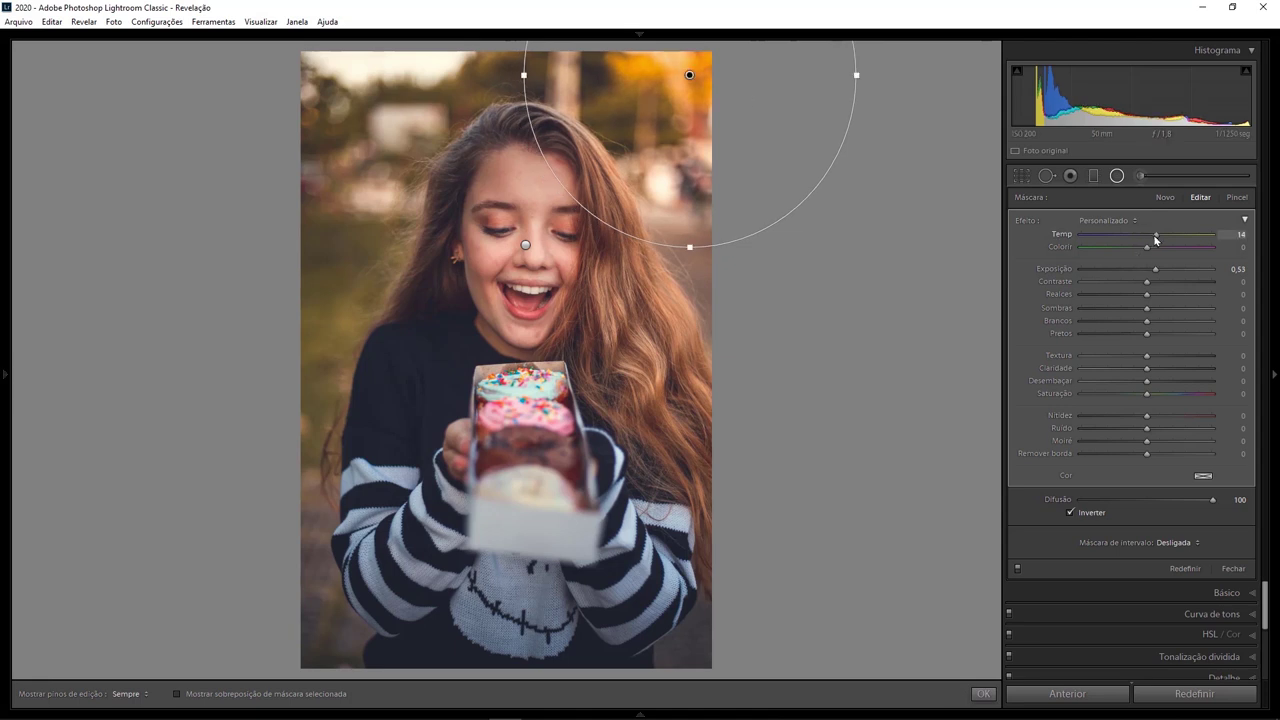
pyautogui.moveTo(1156, 269); pyautogui.dragTo(1161, 273)
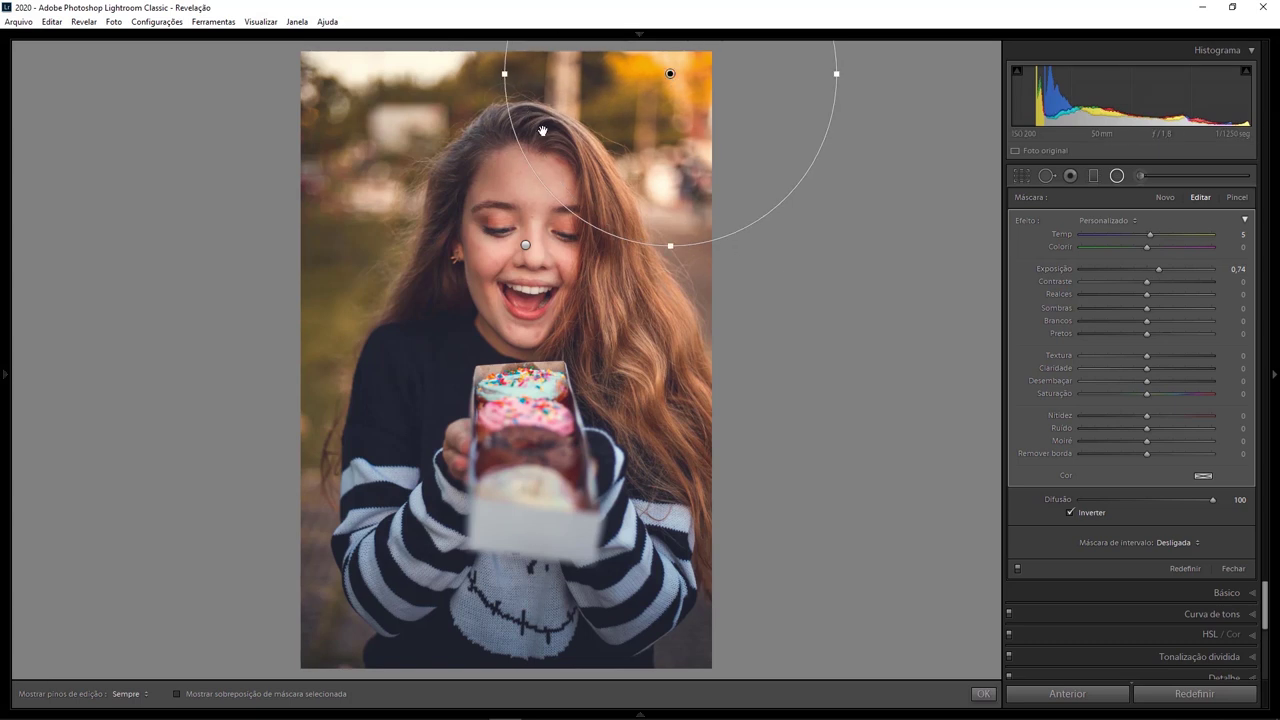
pyautogui.click(1117, 176)
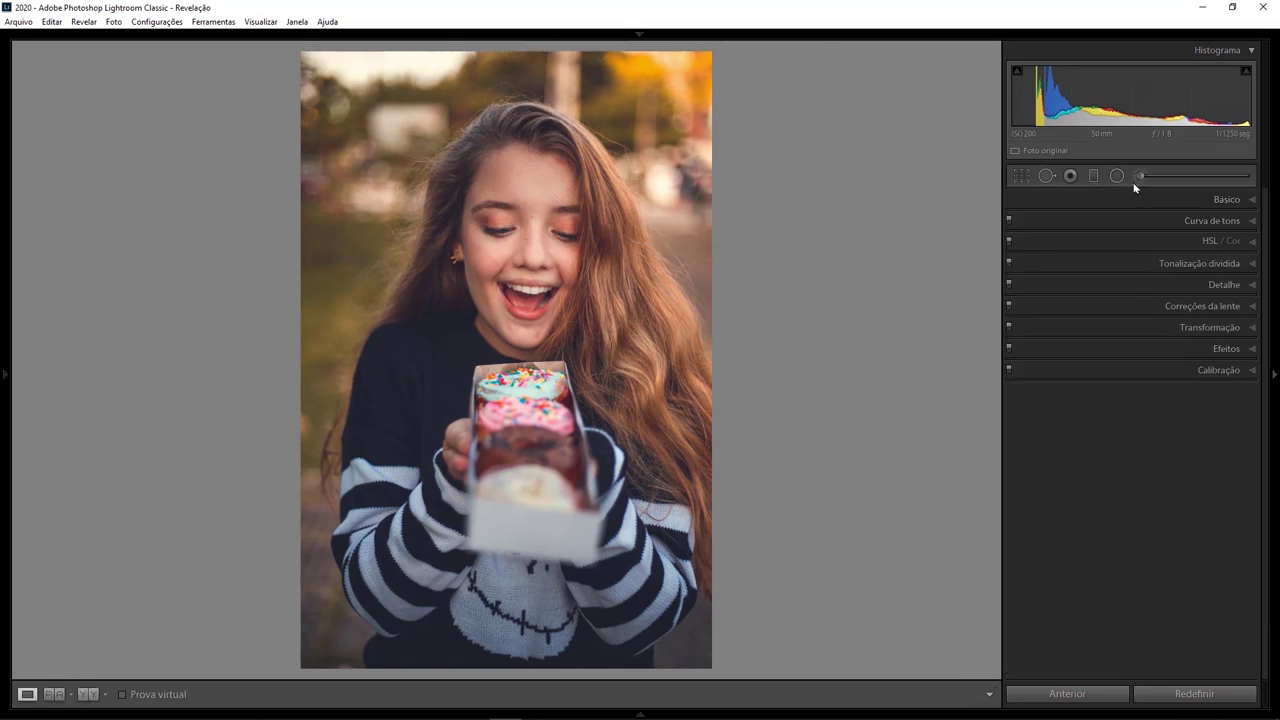
# Paint a new +0.25 exposure brush adjustment over the long hair on the right side.
pyautogui.click(1138, 176)
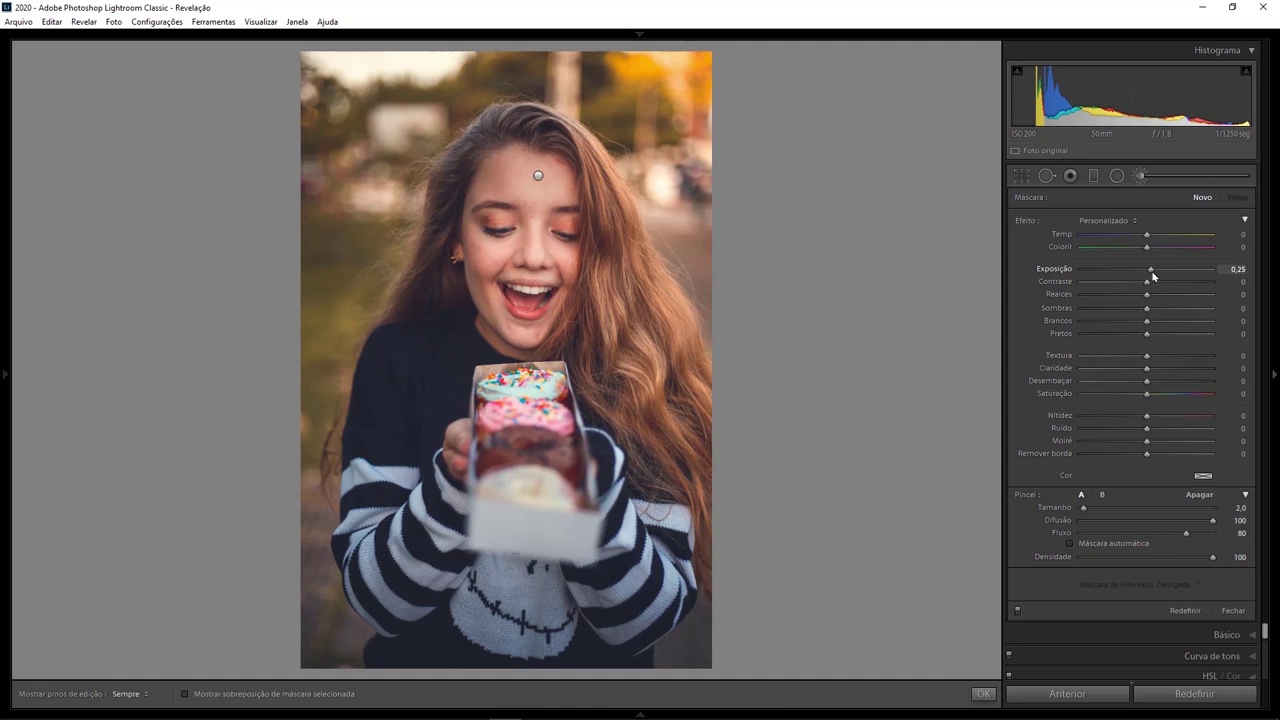
pyautogui.rightClick(697, 248)
pyautogui.press('Escape')
pyautogui.scroll(3, 506, 216)
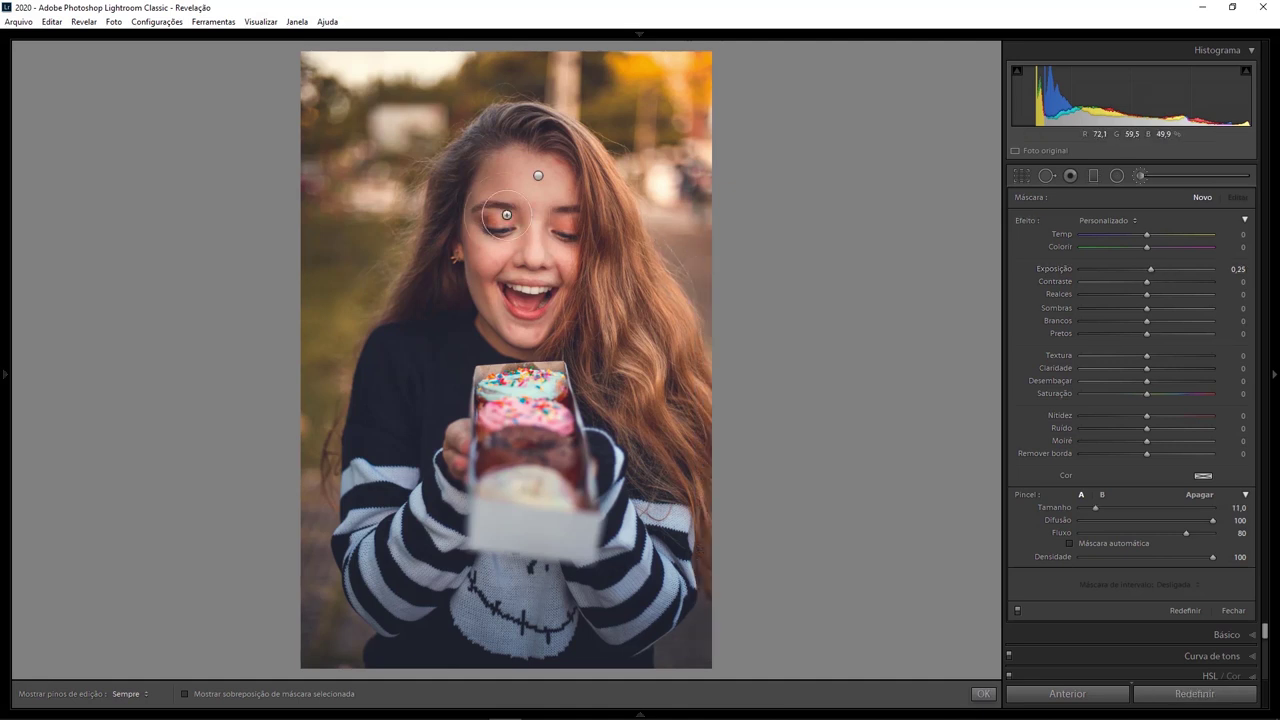
pyautogui.moveTo(508, 178); pyautogui.dragTo(508, 170)
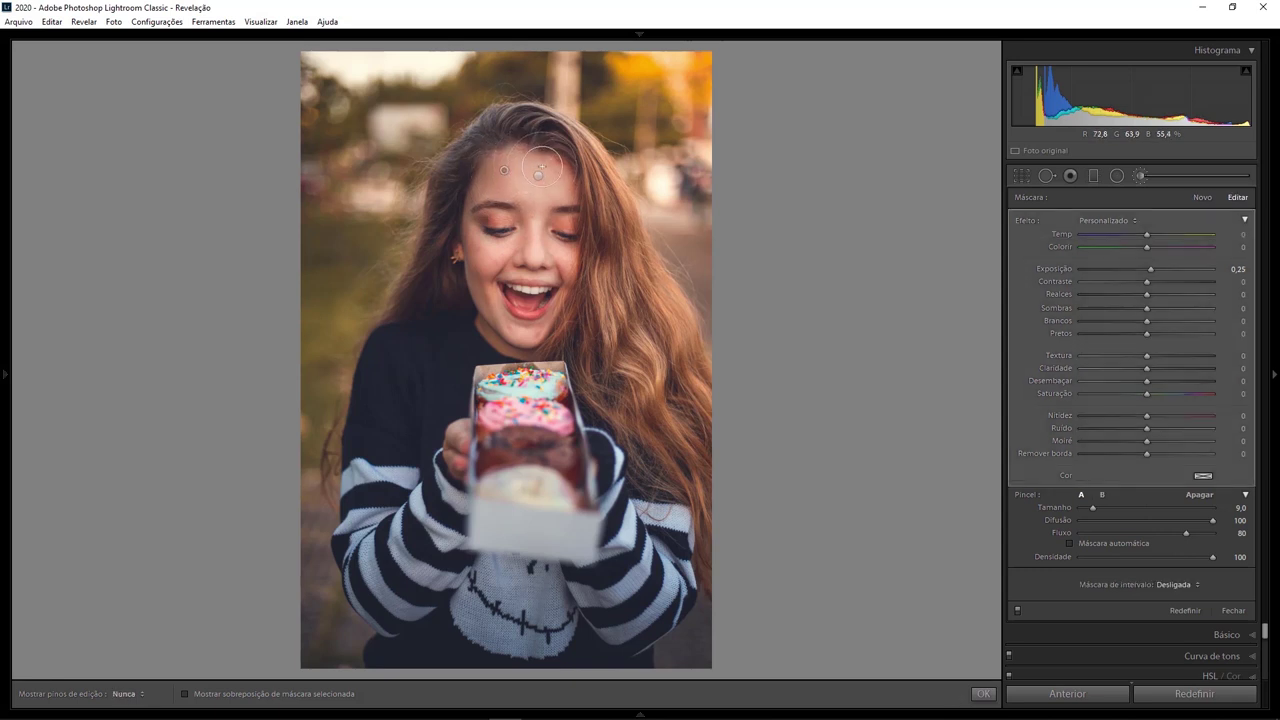
pyautogui.press('h')
pyautogui.scroll(-1, 520, 228)
pyautogui.press('h')
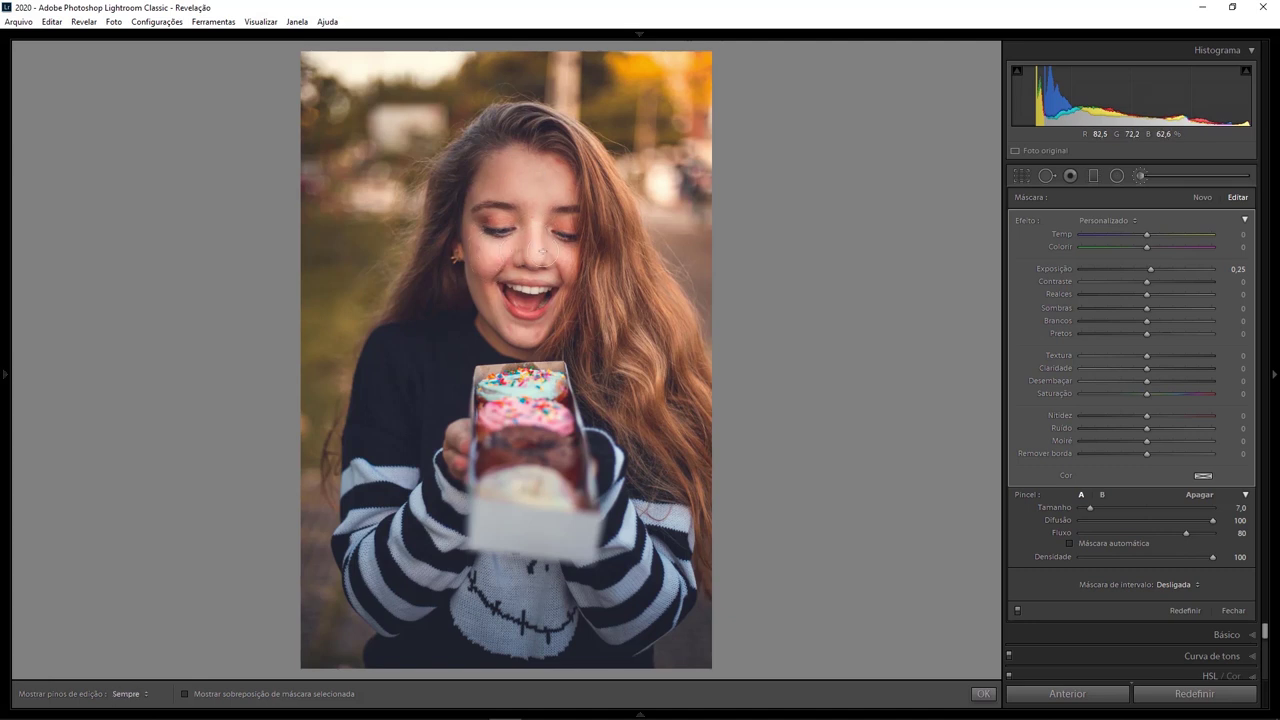
pyautogui.press('h')
pyautogui.scroll(2, 525, 337)
pyautogui.press('h')
pyautogui.press('h')
pyautogui.press('h')
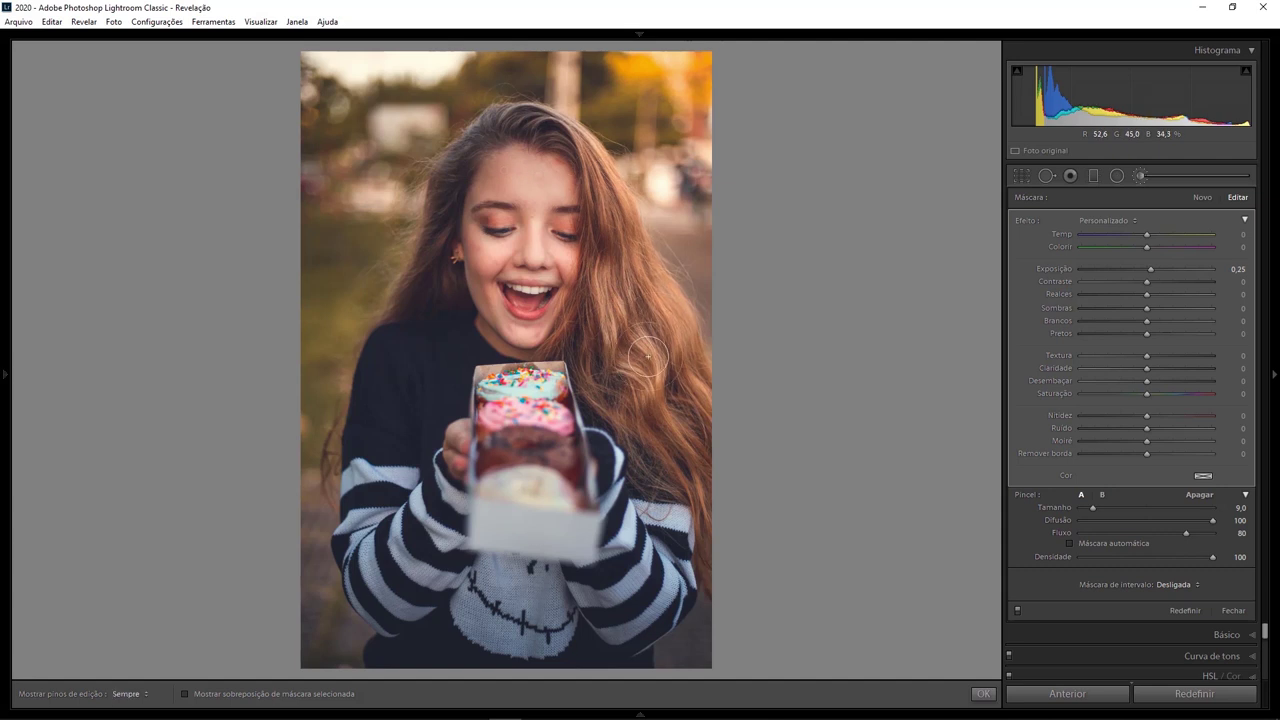
pyautogui.press('z')
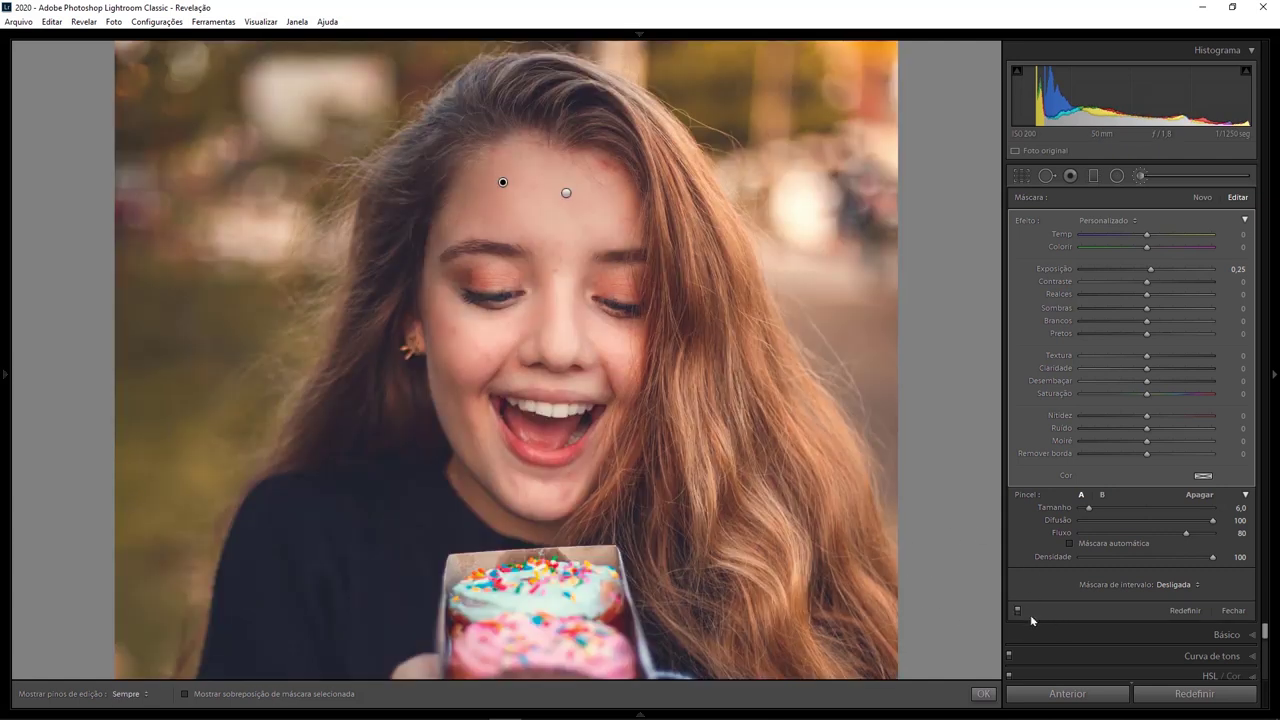
# Toggle the hair brightening off and on to compare, then zoom out and close the brush.
pyautogui.click(1018, 611)
pyautogui.click(1018, 611)
pyautogui.click(1018, 611)
pyautogui.click(1018, 611)
pyautogui.press('z')
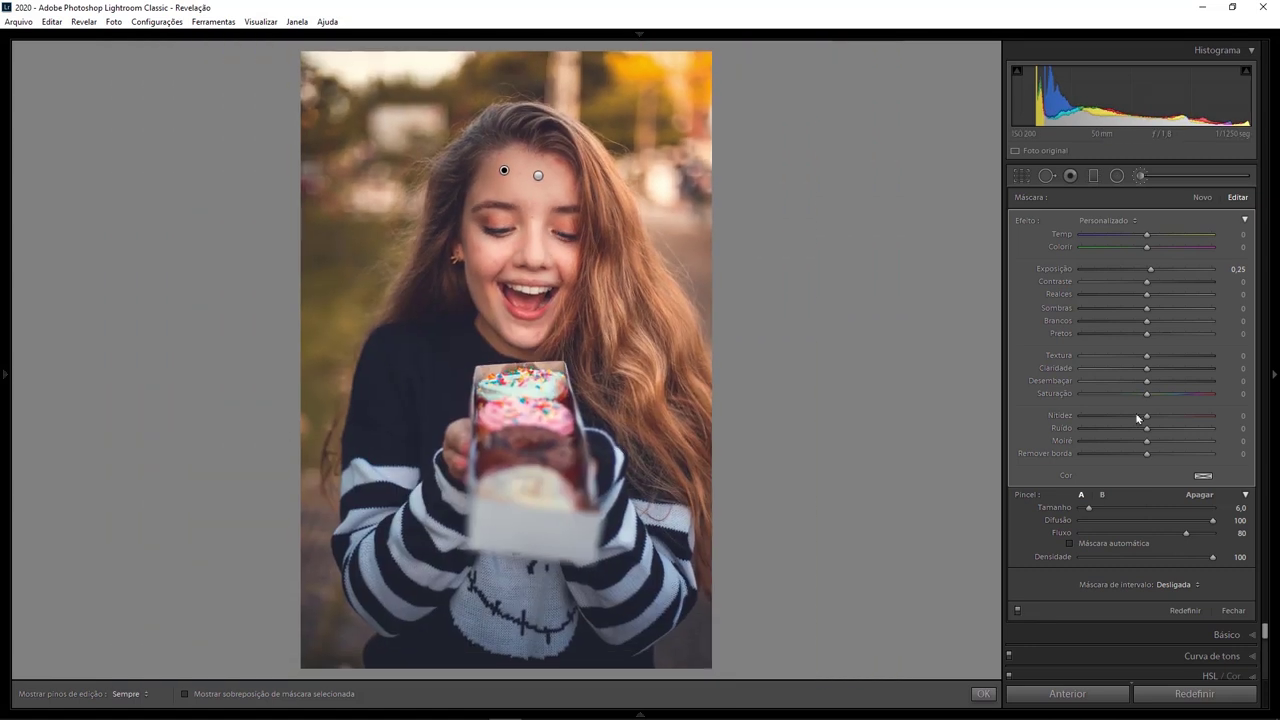
pyautogui.press('k')
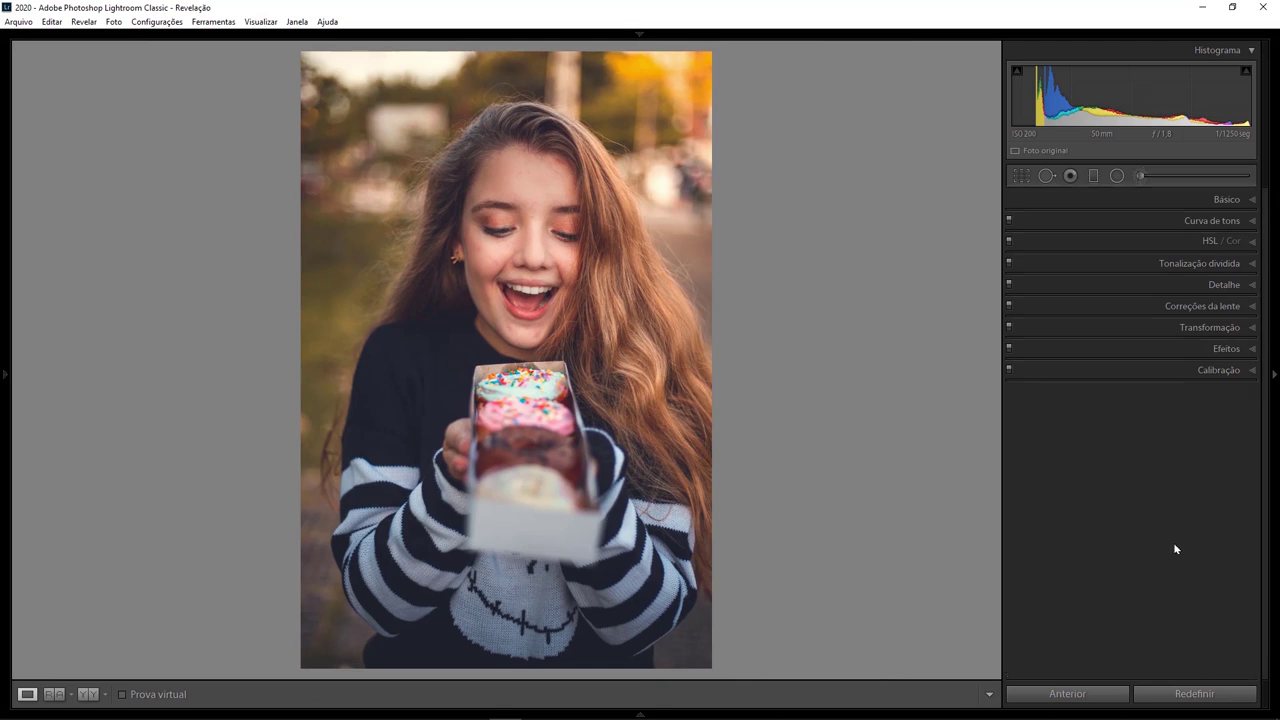
pyautogui.click(1205, 692)
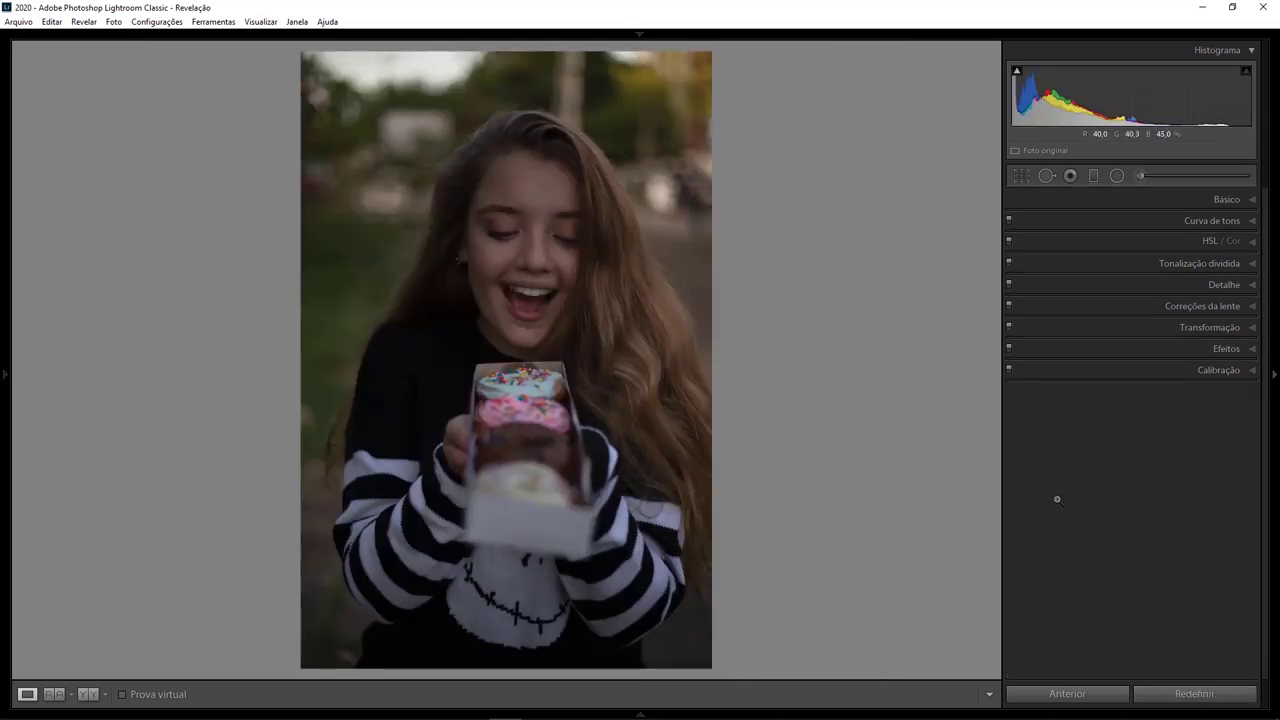
pyautogui.hotkey('ctrl', 'z')
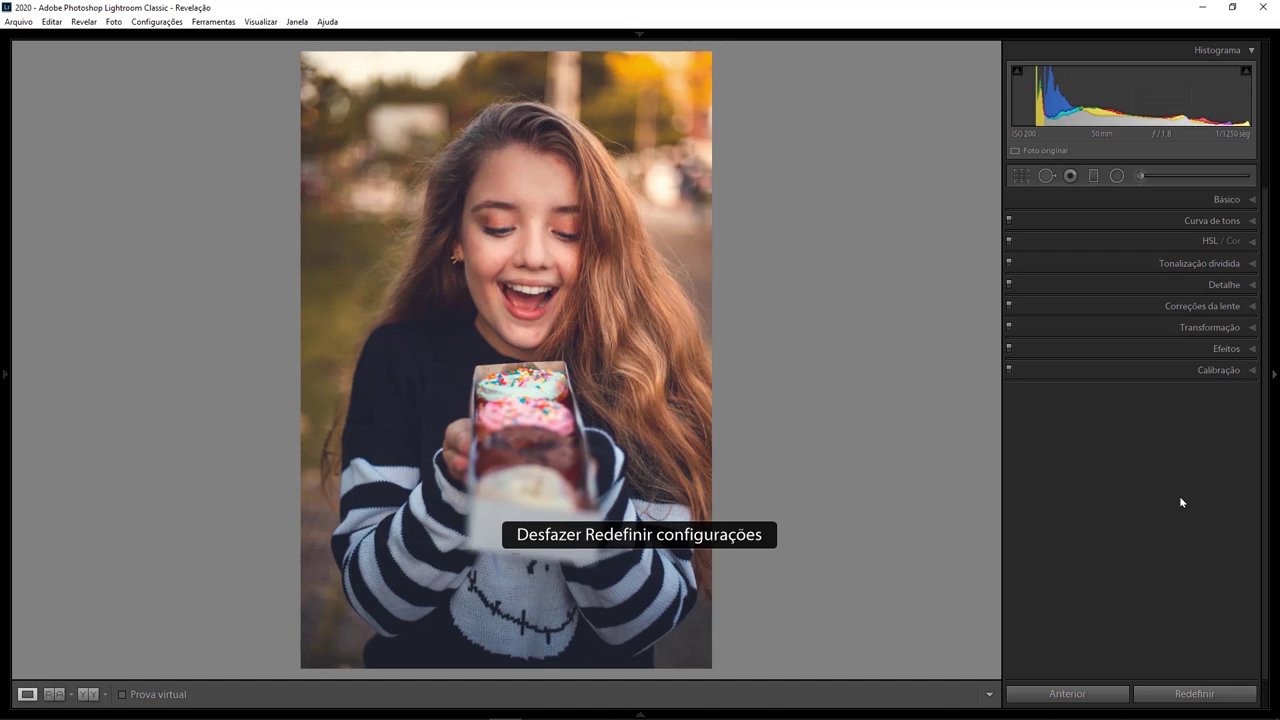